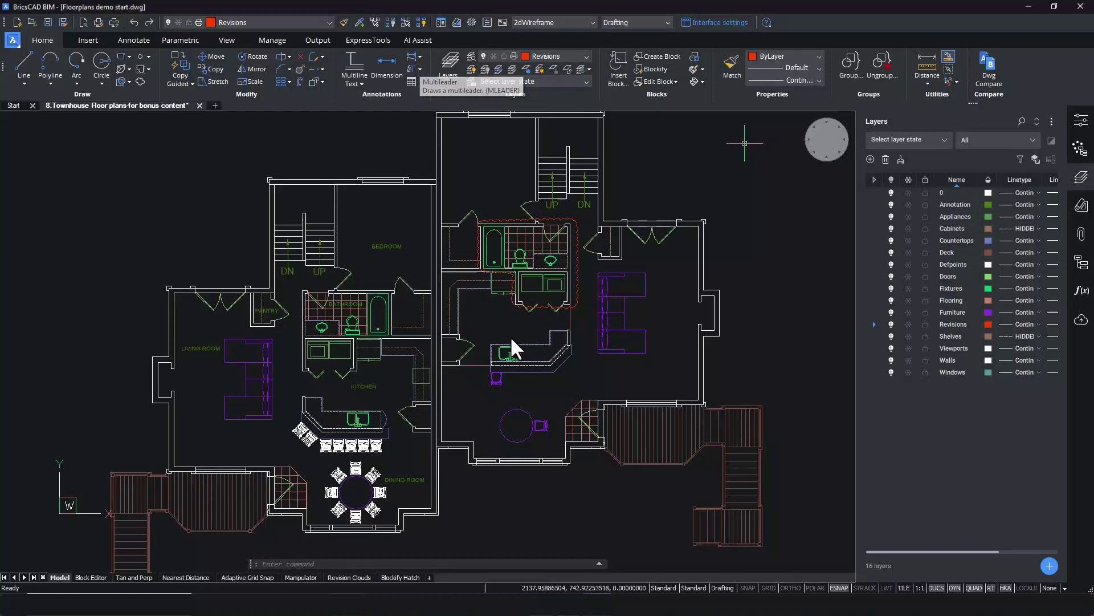
- Stretch the inner side wall line of the laundry closet above the kitchen inward to thicken that wall
{"action": "scroll", "coordinate": [511, 339], "scroll_direction": "up", "scroll_amount": 5}
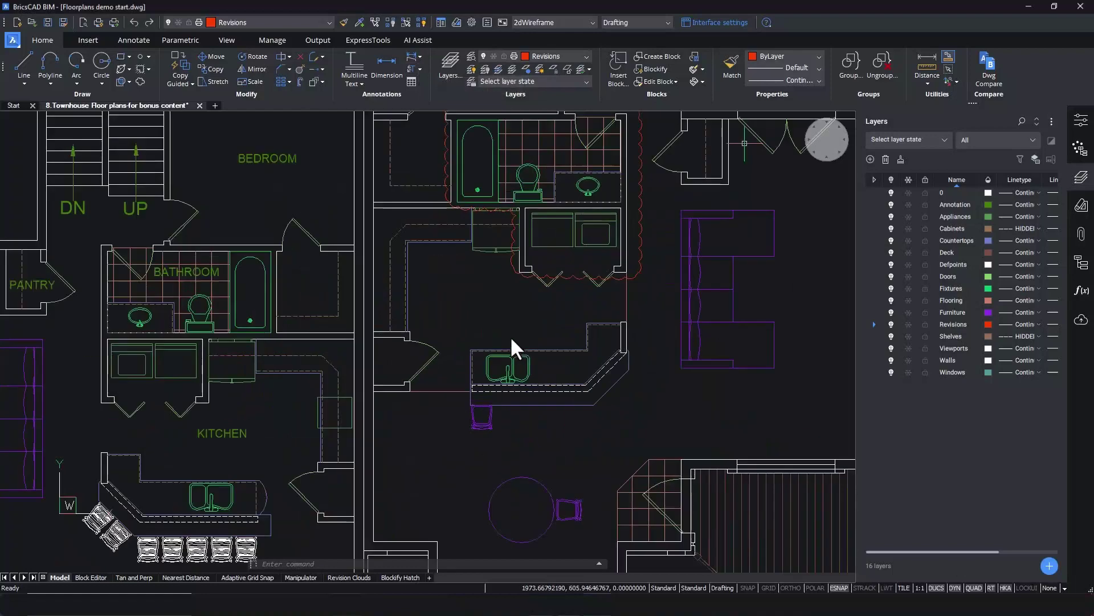
{"action": "middle_click_drag", "start_coordinate": [601, 227], "coordinate": [622, 348]}
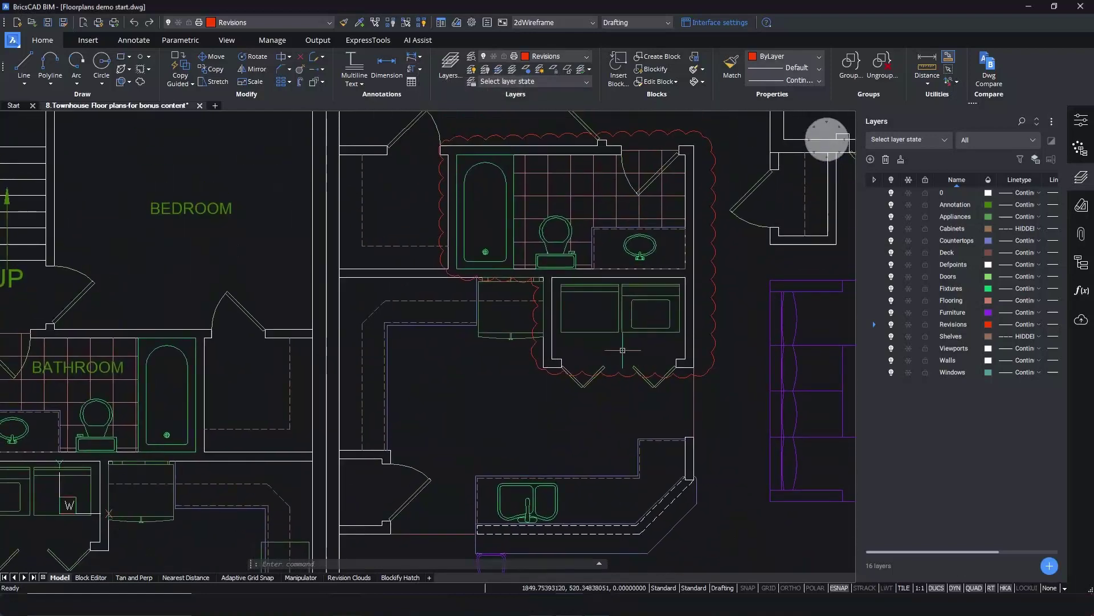
{"action": "middle_click_drag", "start_coordinate": [238, 417], "coordinate": [562, 273]}
{"action": "middle_click_drag", "start_coordinate": [390, 462], "coordinate": [397, 453]}
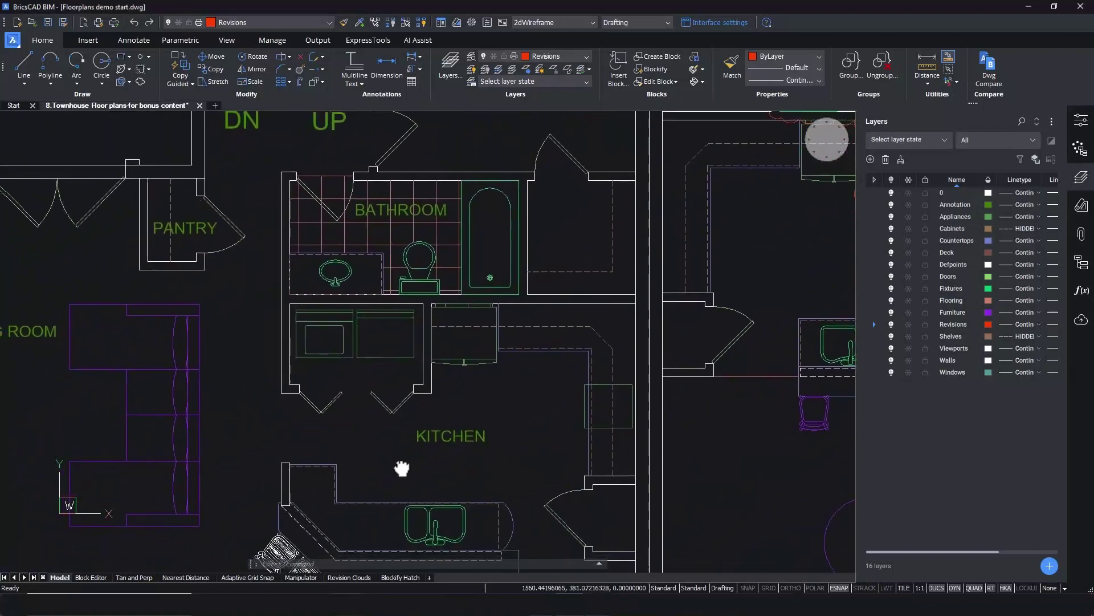
{"action": "left_click", "coordinate": [286, 316]}
{"action": "scroll", "coordinate": [286, 316], "scroll_direction": "up", "scroll_amount": 3}
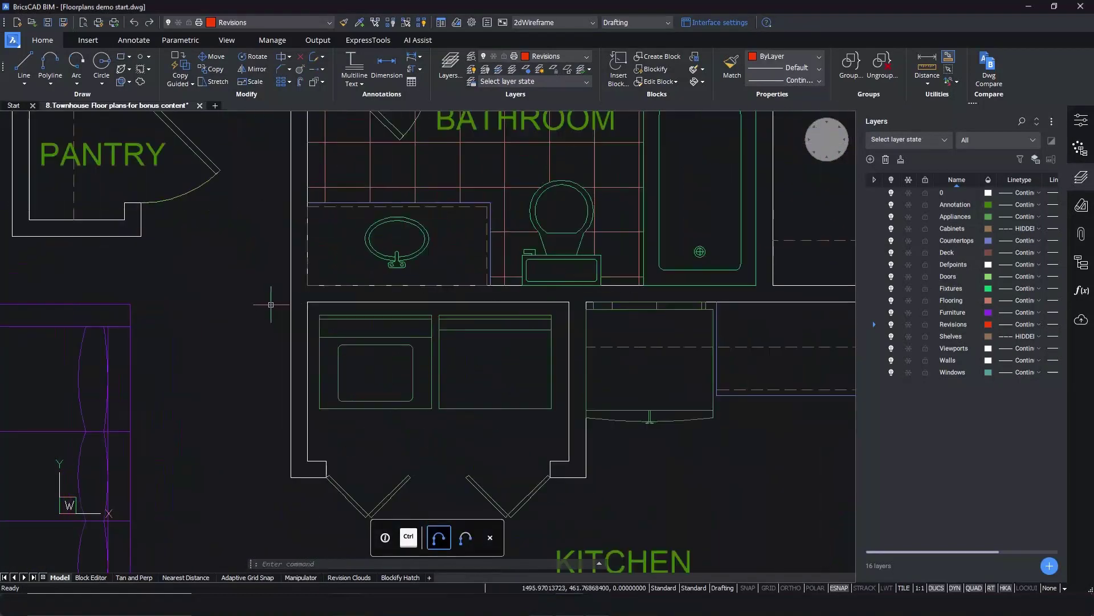
{"action": "left_click", "coordinate": [309, 381]}
{"action": "left_click", "coordinate": [311, 381]}
{"action": "left_click", "coordinate": [331, 402]}
{"action": "left_click", "coordinate": [307, 381]}
{"action": "left_click", "coordinate": [317, 382]}
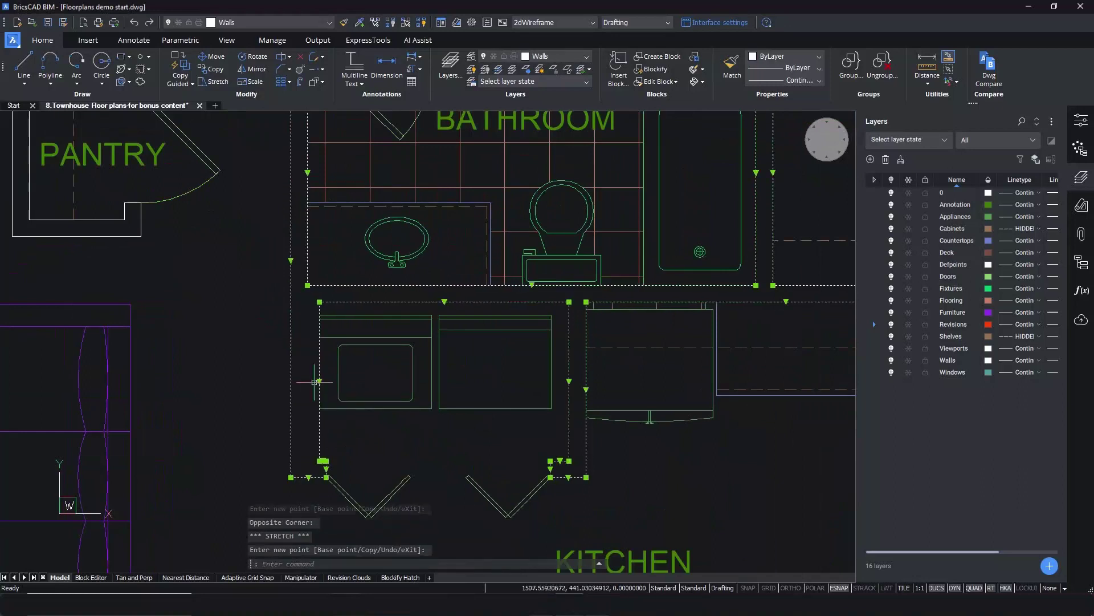
- Stretch the bathroom's inner side wall line inward so it lines up with the laundry closet wall below
{"action": "middle_click_drag", "start_coordinate": [335, 191], "coordinate": [331, 249]}
{"action": "left_click", "coordinate": [305, 232]}
{"action": "scroll", "coordinate": [311, 231], "scroll_direction": "up", "scroll_amount": 2}
{"action": "left_click", "coordinate": [317, 232]}
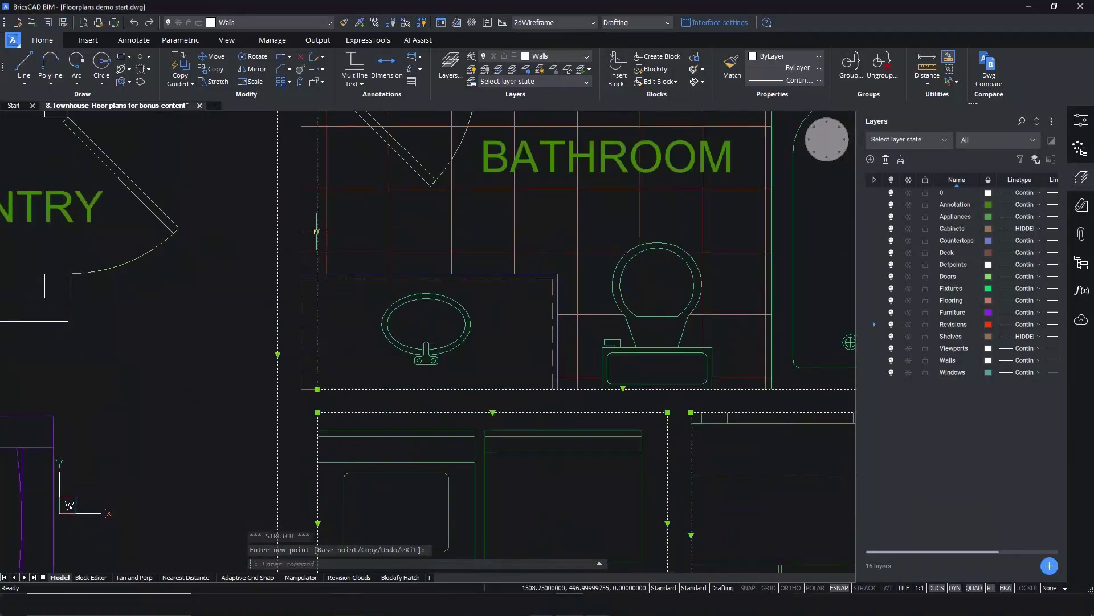
{"action": "left_click", "coordinate": [303, 298]}
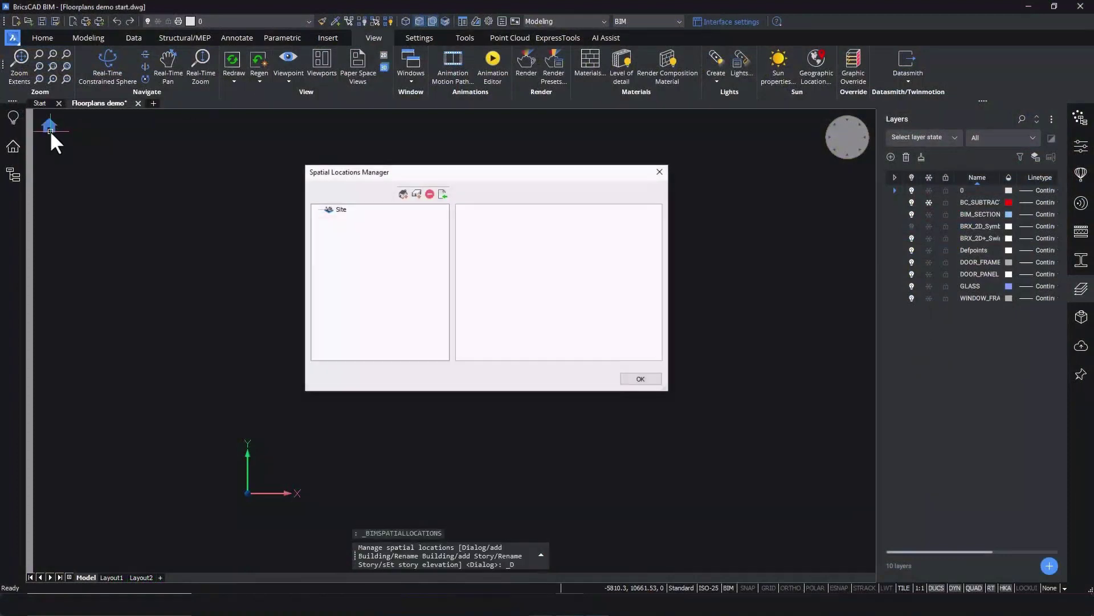
- Add a building under the site and one story, Floor 1, at elevation 0 in the Spatial Locations Manager
{"action": "left_click", "coordinate": [335, 210]}
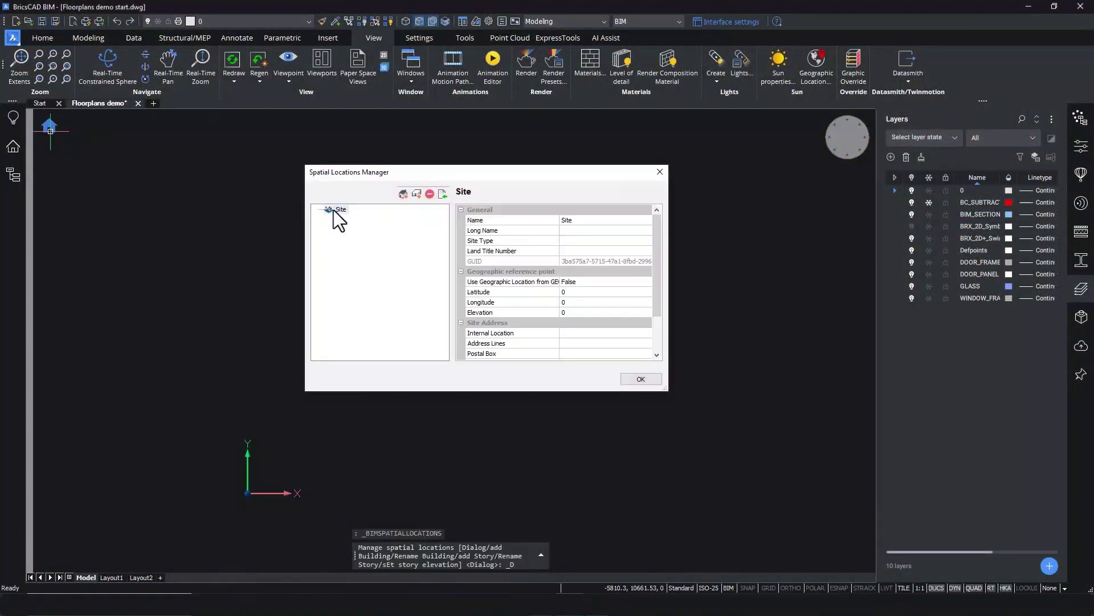
{"action": "left_click", "coordinate": [403, 194]}
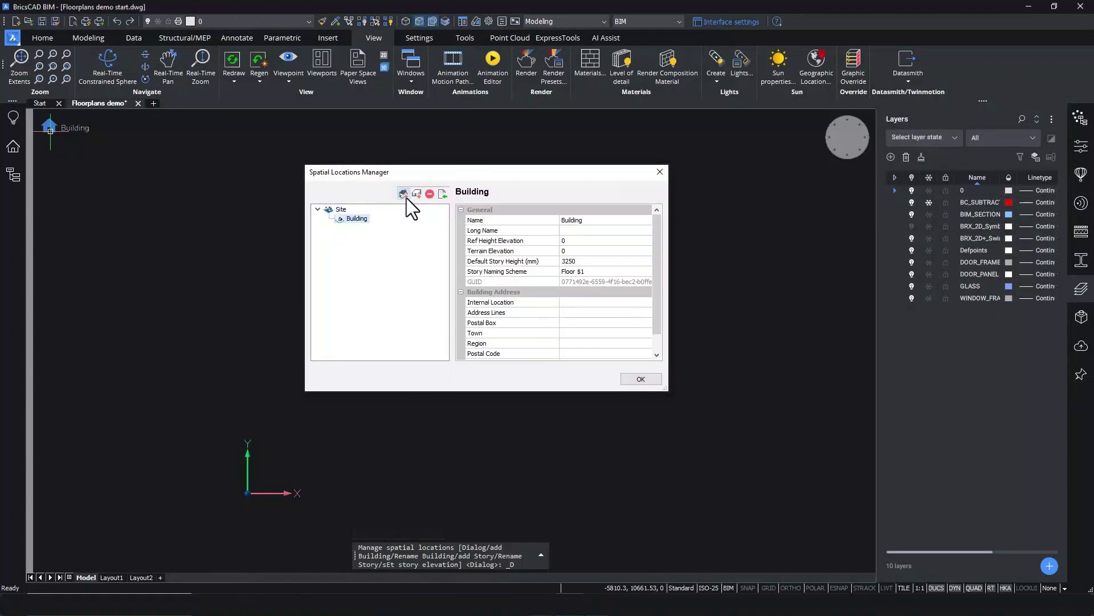
{"action": "left_click", "coordinate": [416, 194]}
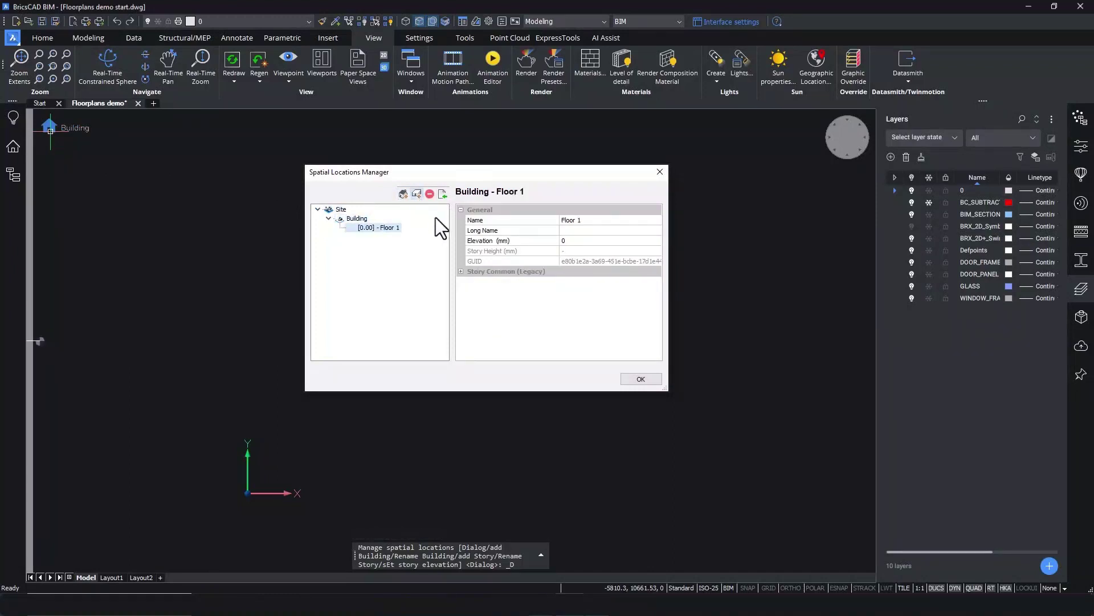
{"action": "left_click", "coordinate": [641, 379]}
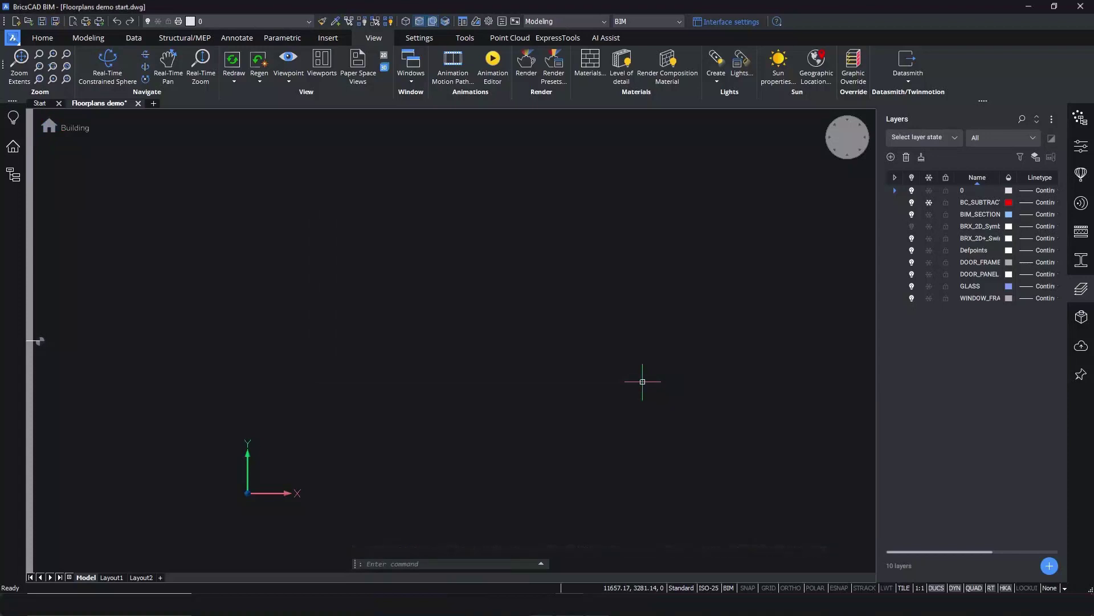
- Create a BIMGRID starting at 0,0 with 4000 mm by 3000 mm spacing, spanning three bays in each direction
{"action": "type", "text": "BIMGRID"}
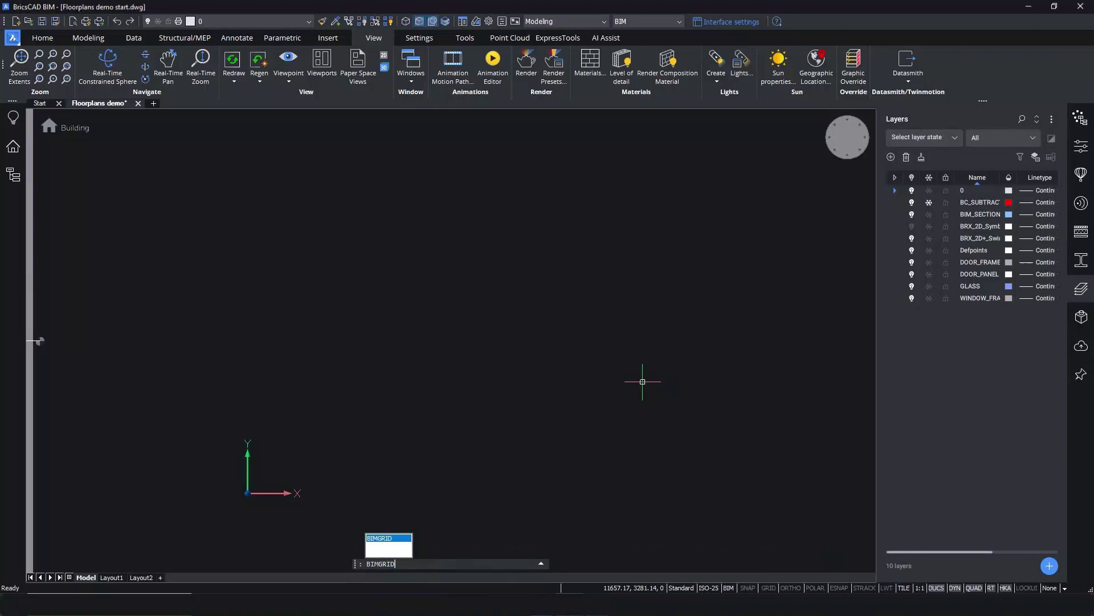
{"action": "key", "text": "Return"}
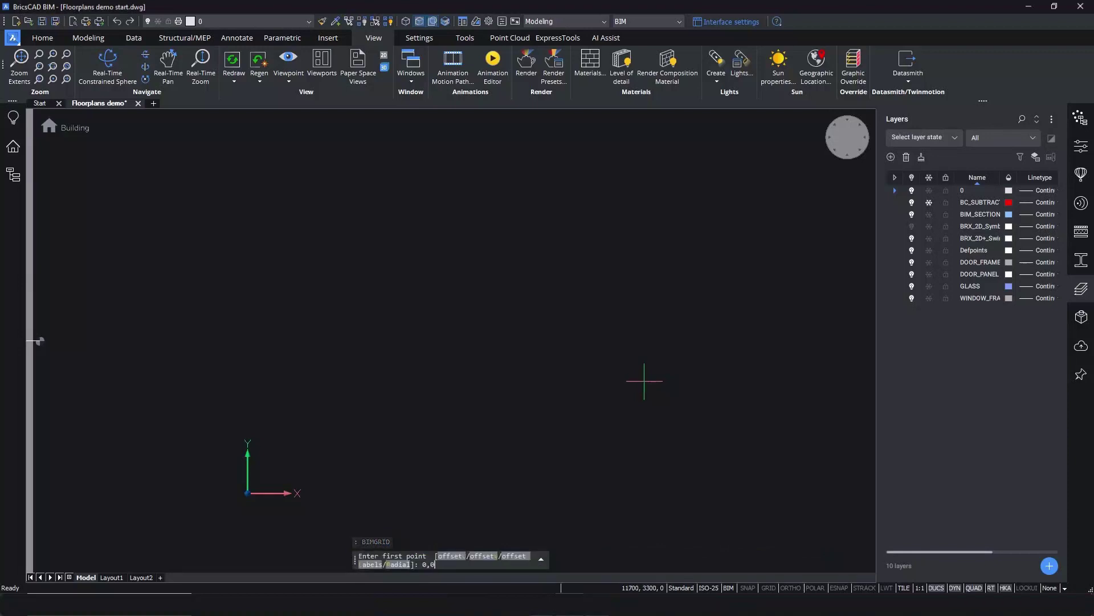
{"action": "type", "text": "0,0"}
{"action": "key", "text": "Return"}
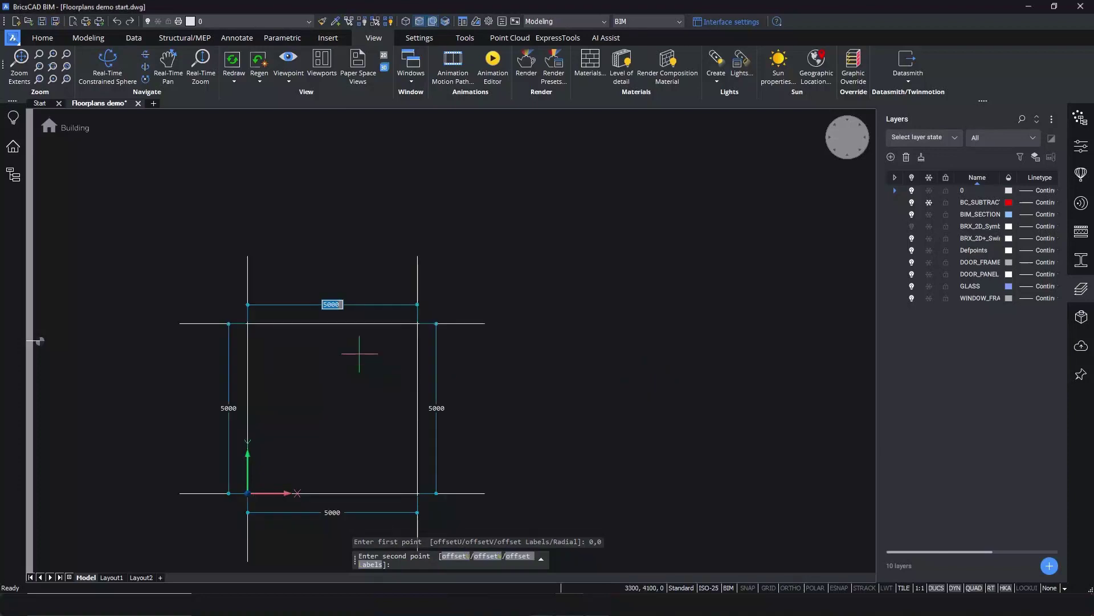
{"action": "scroll", "coordinate": [502, 285], "scroll_direction": "down", "scroll_amount": 3}
{"action": "middle_click_drag", "start_coordinate": [513, 289], "coordinate": [449, 343]}
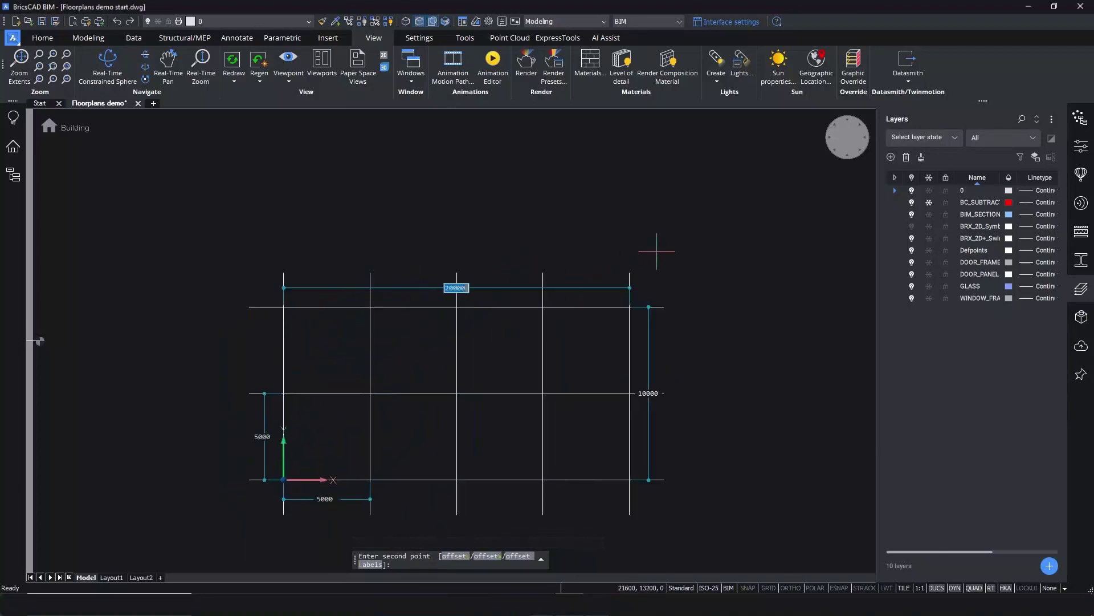
{"action": "key", "text": "Tab"}
{"action": "key", "text": "Tab"}
{"action": "type", "text": "4000"}
{"action": "key", "text": "Tab"}
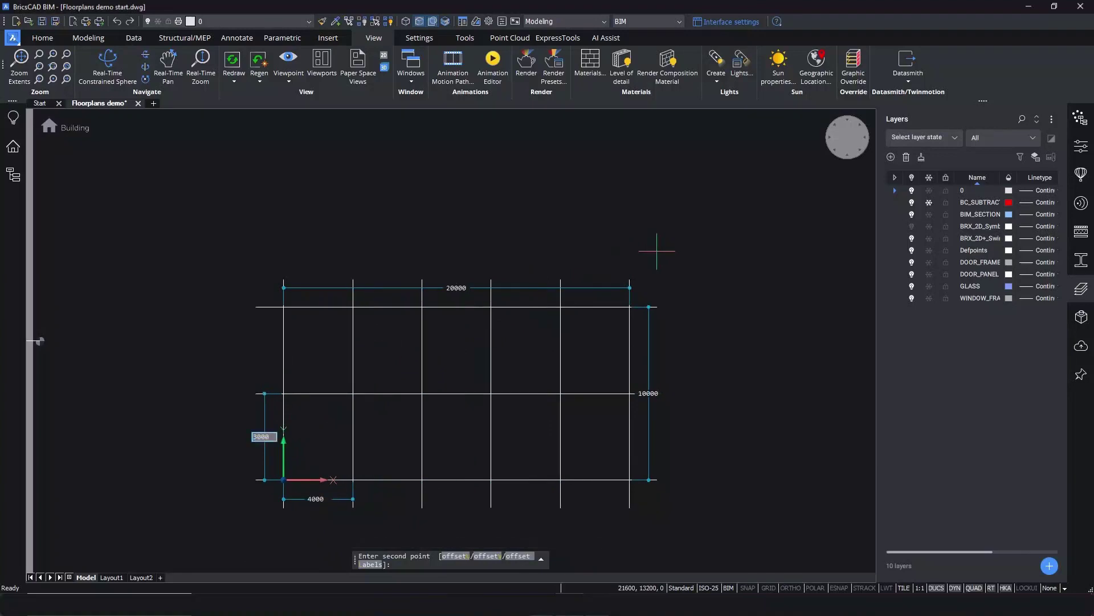
{"action": "key", "text": "Tab"}
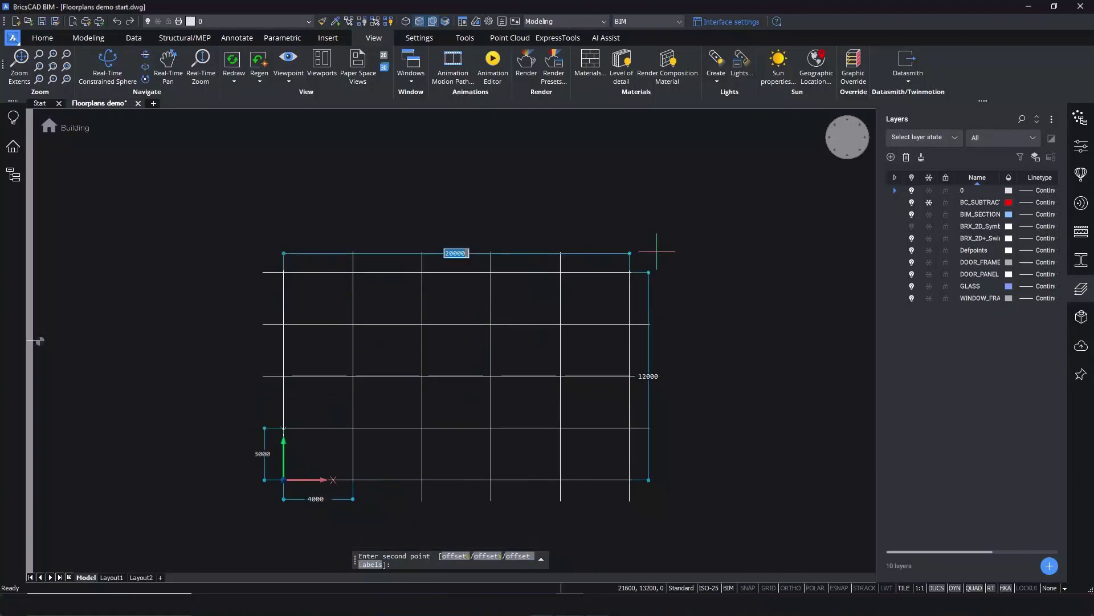
{"action": "left_click", "coordinate": [519, 302]}
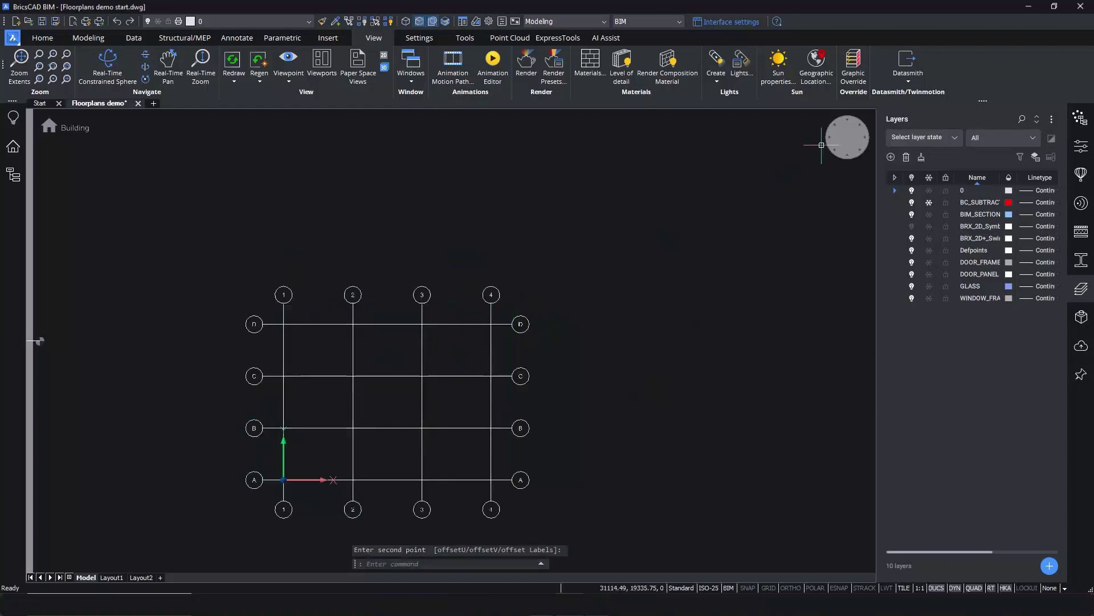
- Activate the Floor 1 story and check the grid from the top front left before returning to the top view
{"action": "left_click", "coordinate": [847, 137]}
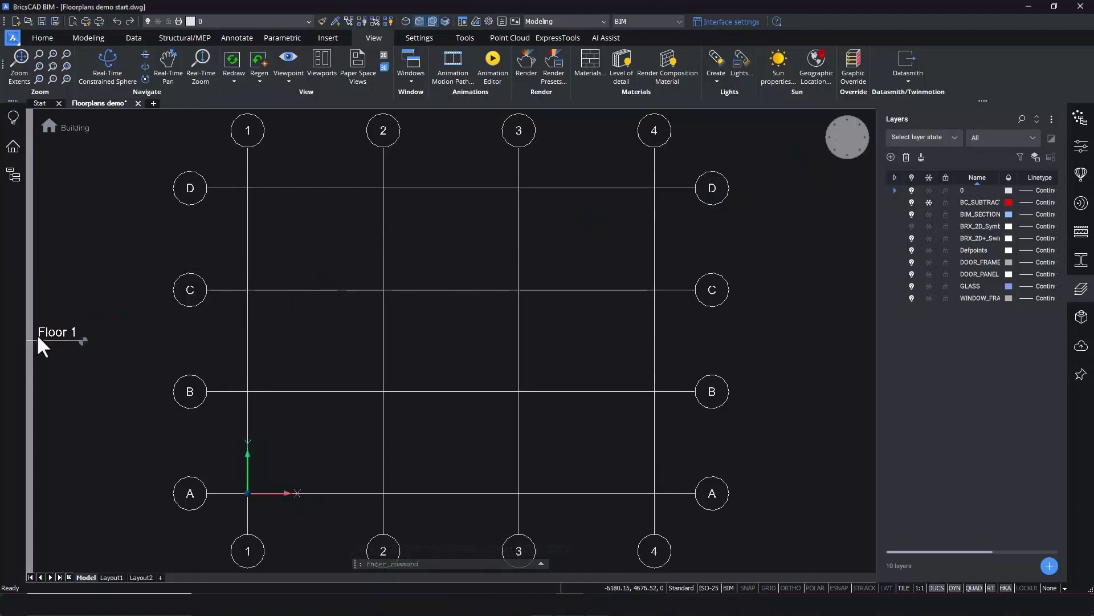
{"action": "left_click", "coordinate": [83, 341]}
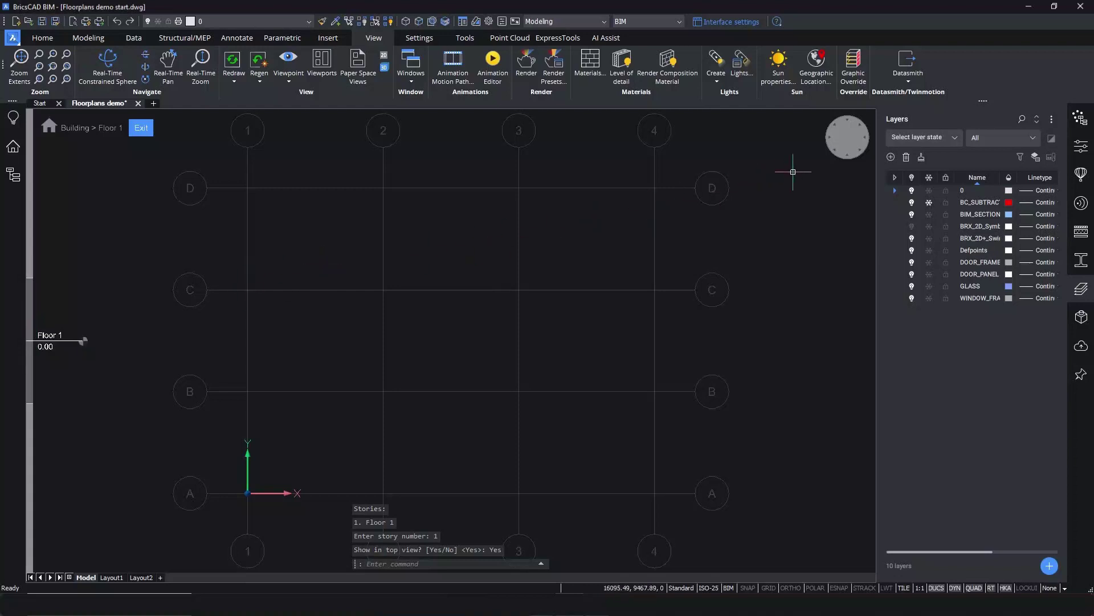
{"action": "left_click", "coordinate": [835, 152]}
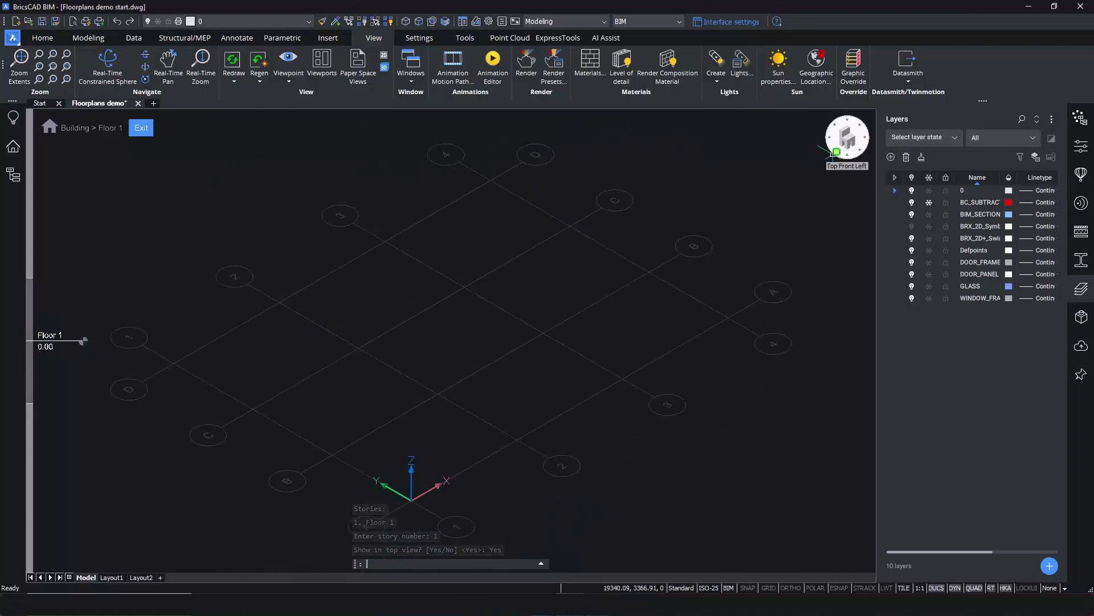
{"action": "left_click", "coordinate": [850, 141]}
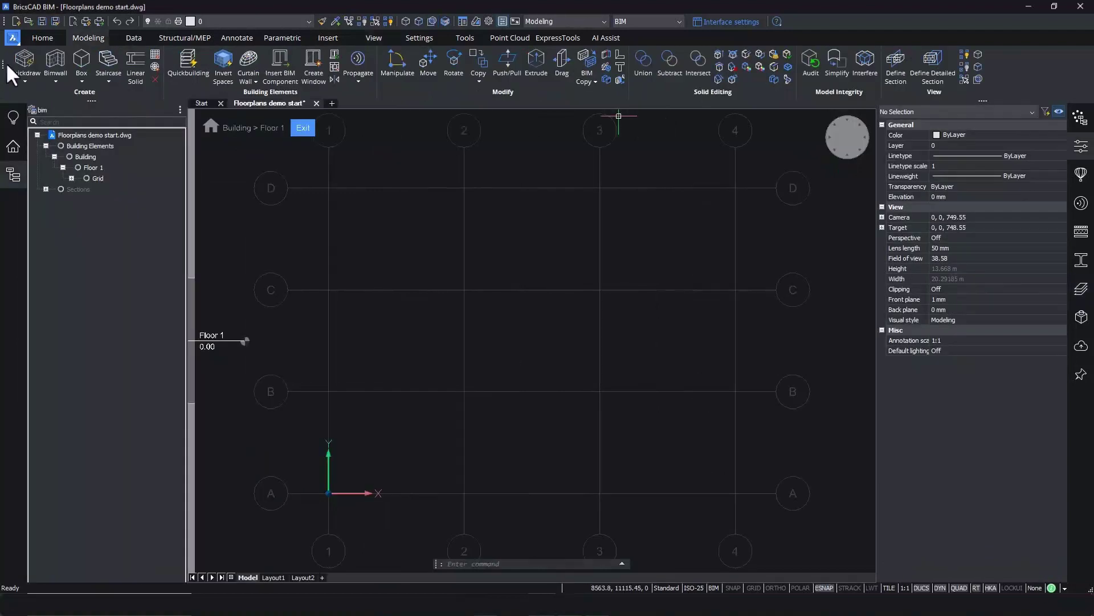
- Draw a rectangular room with BIM Quickdraw from grid intersection C-1 to A-4, using centre justification and walls next to the slab
{"action": "left_click", "coordinate": [23, 60]}
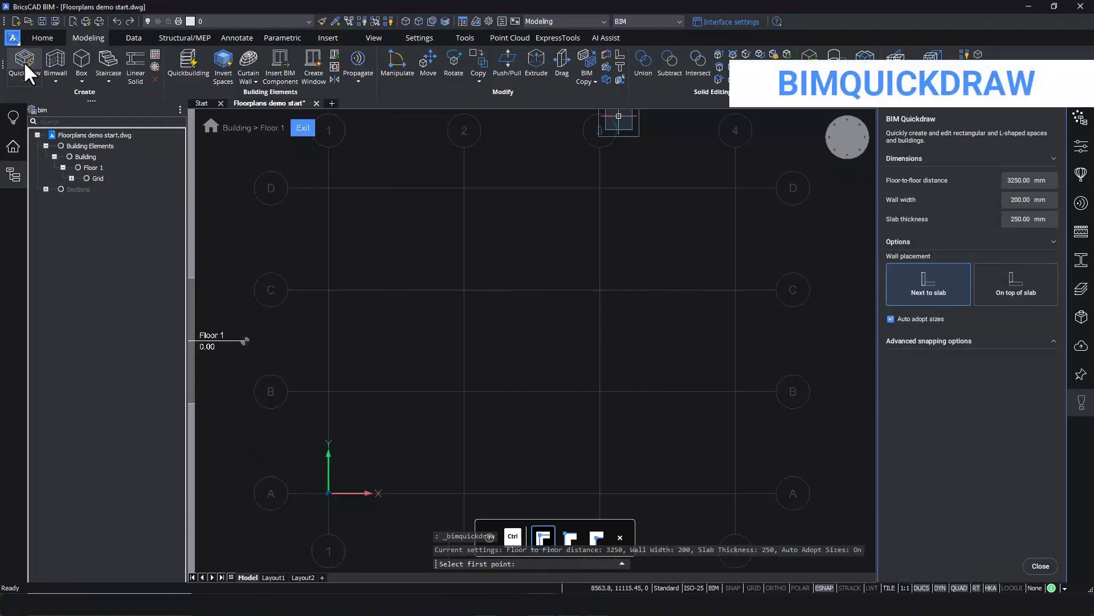
{"action": "left_click", "coordinate": [1030, 289]}
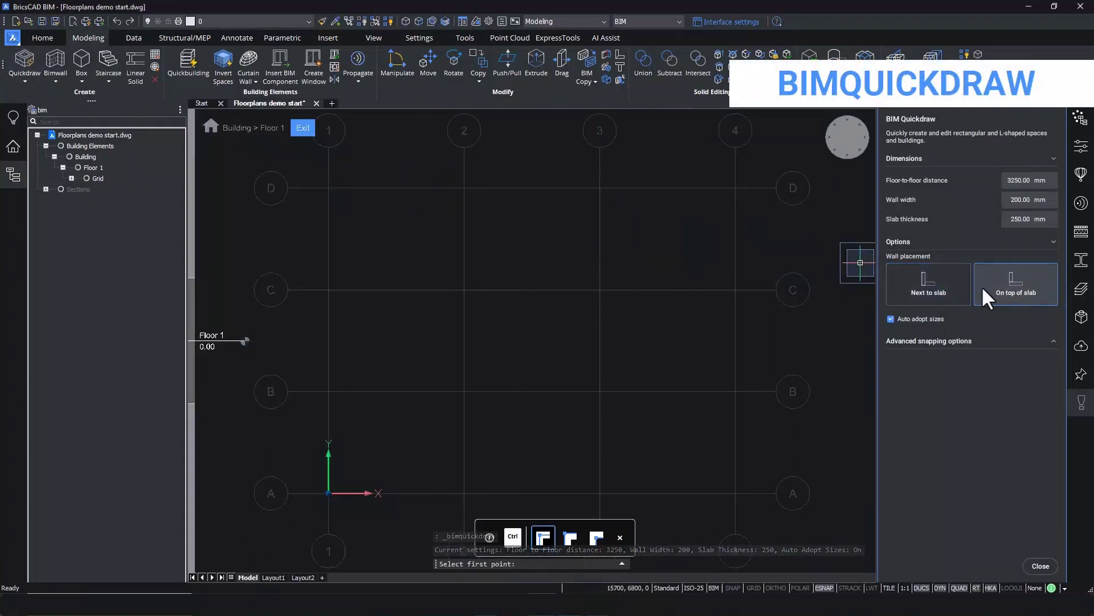
{"action": "left_click", "coordinate": [964, 286]}
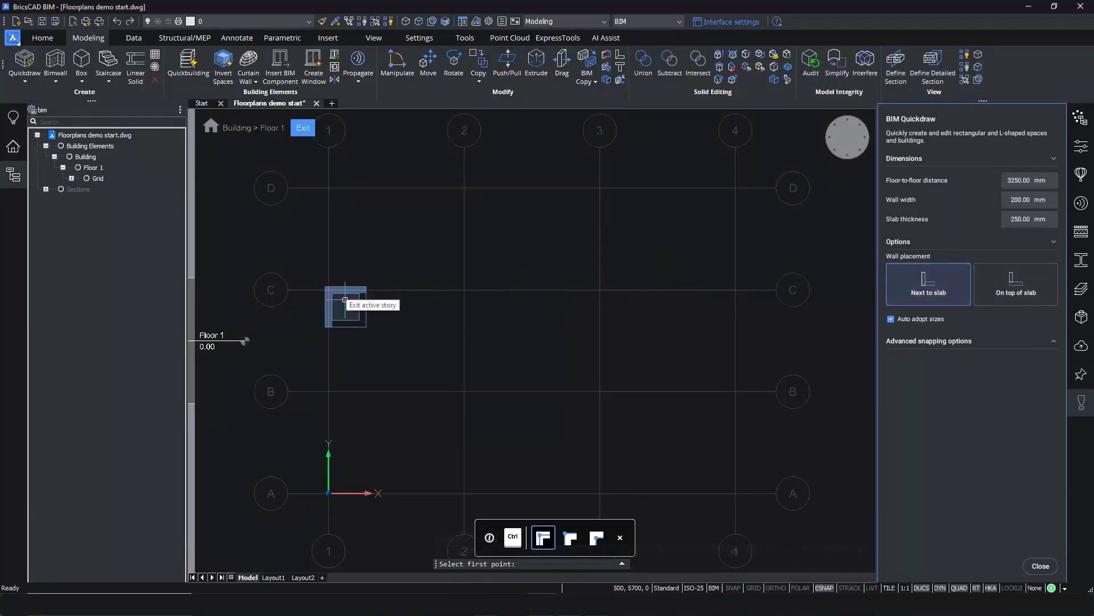
{"action": "scroll", "coordinate": [345, 300], "scroll_direction": "up", "scroll_amount": 3}
{"action": "key", "text": "ctrl"}
{"action": "key", "text": "ctrl"}
{"action": "key", "text": "ctrl"}
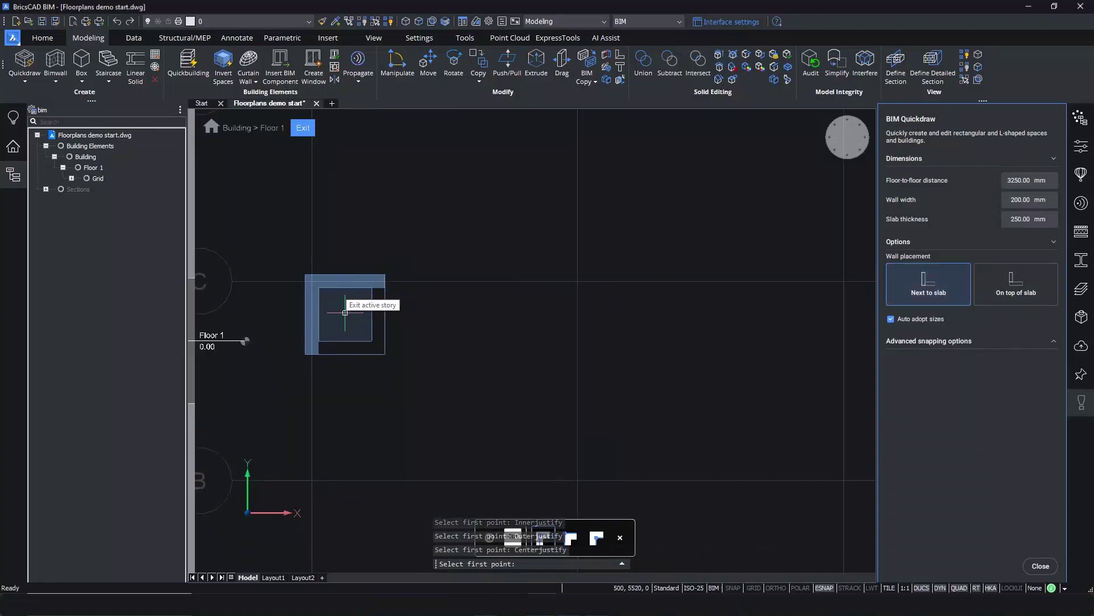
{"action": "left_click", "coordinate": [346, 298]}
{"action": "scroll", "coordinate": [344, 305], "scroll_direction": "down", "scroll_amount": 3}
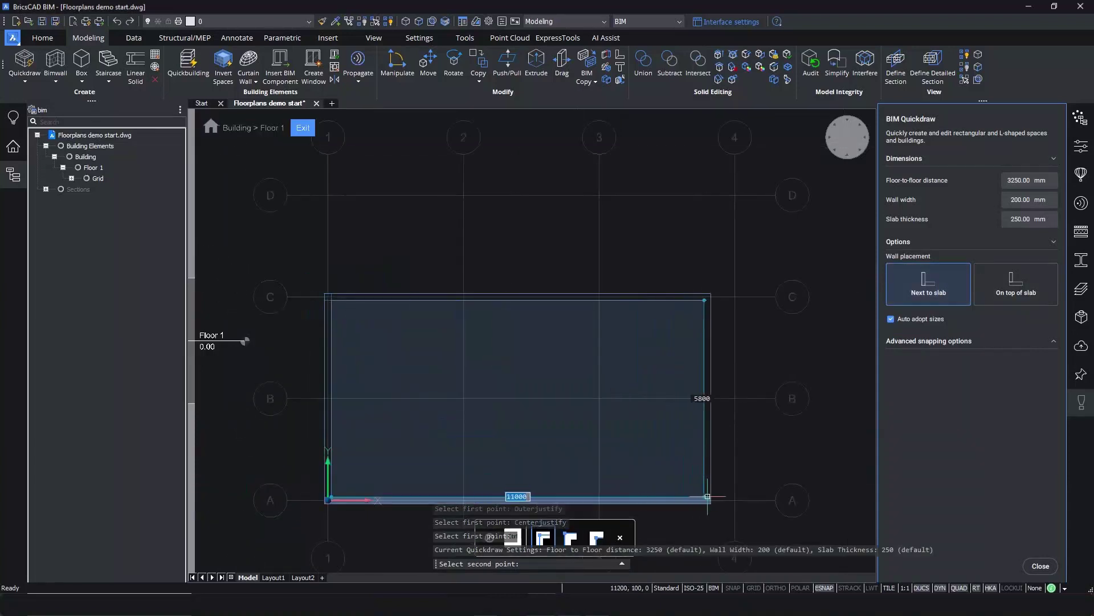
{"action": "left_click", "coordinate": [731, 497]}
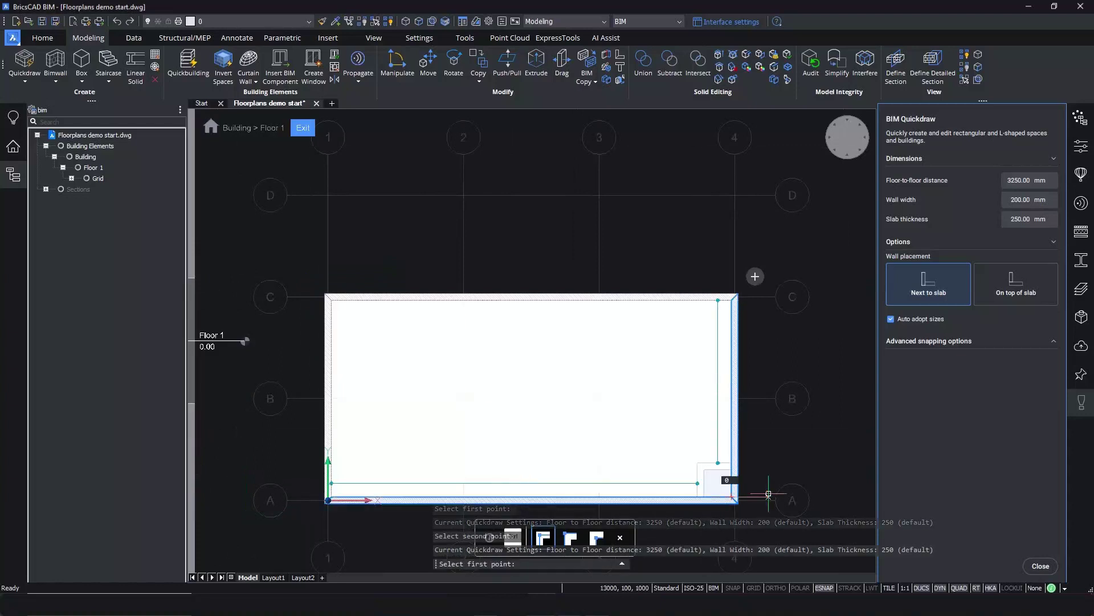
- Show Quickdraw's advanced snapping options and extend the room into an L shape from the midpoint of the axis C wall to grid intersection D-4
{"action": "left_click", "coordinate": [999, 341]}
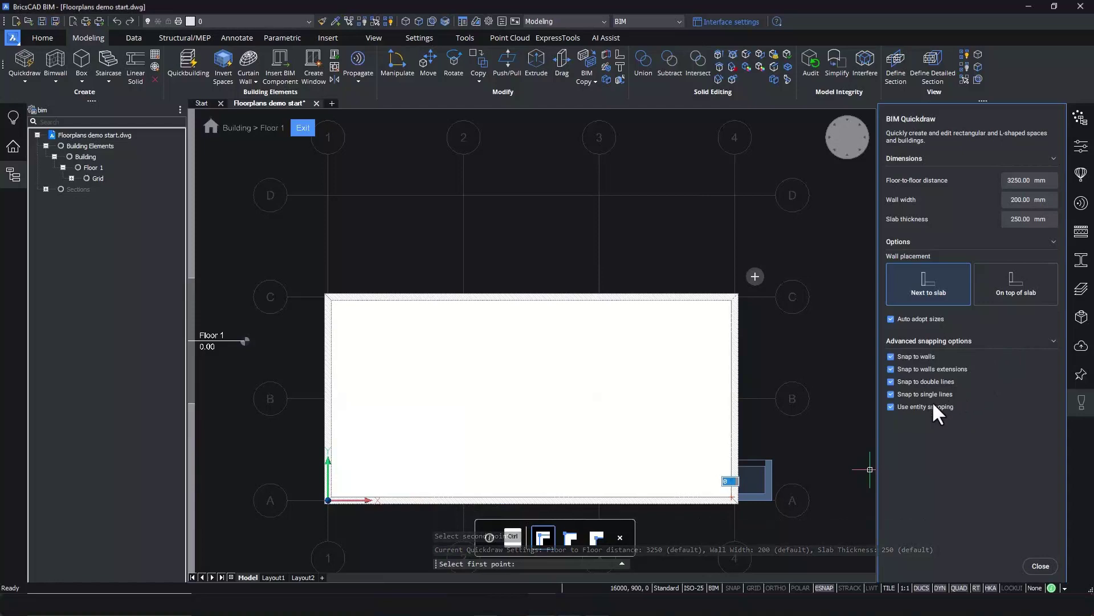
{"action": "right_click", "coordinate": [825, 588]}
{"action": "right_click", "coordinate": [826, 589]}
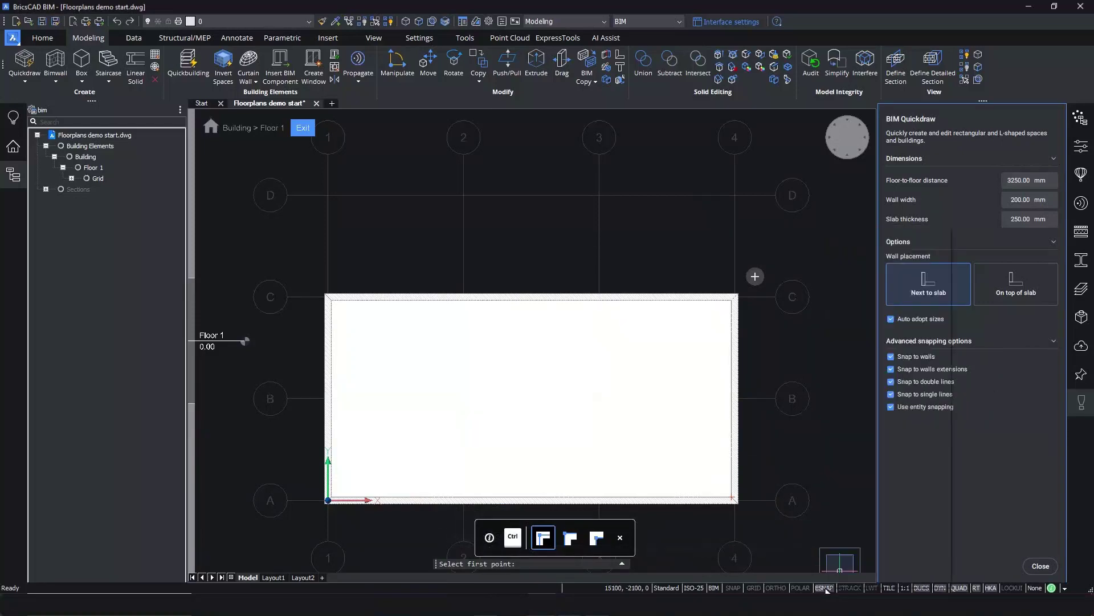
{"action": "left_click", "coordinate": [999, 528]}
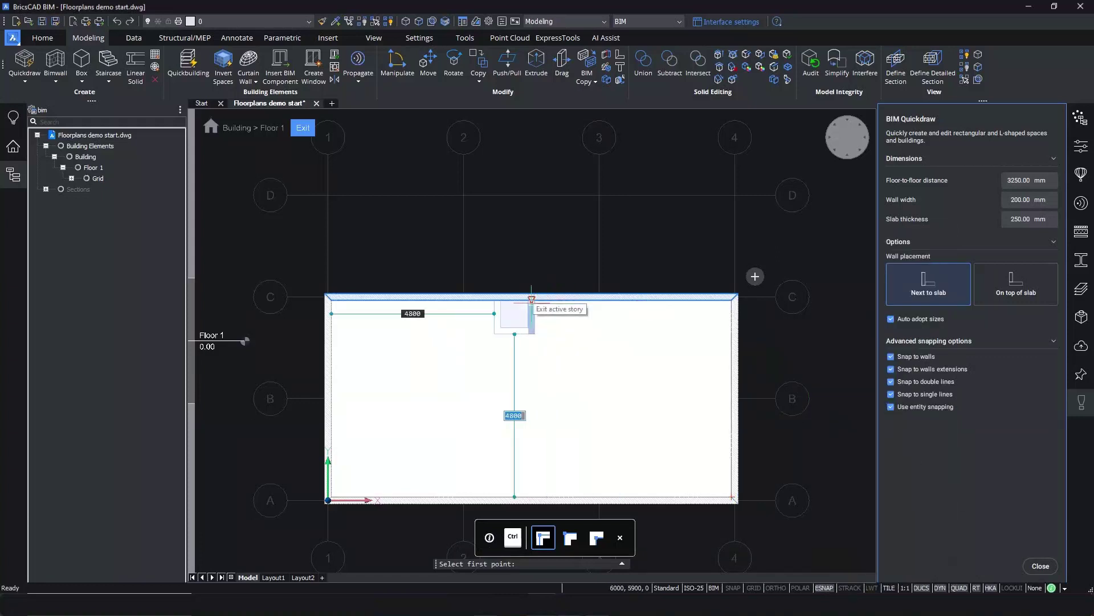
{"action": "left_click", "coordinate": [533, 296]}
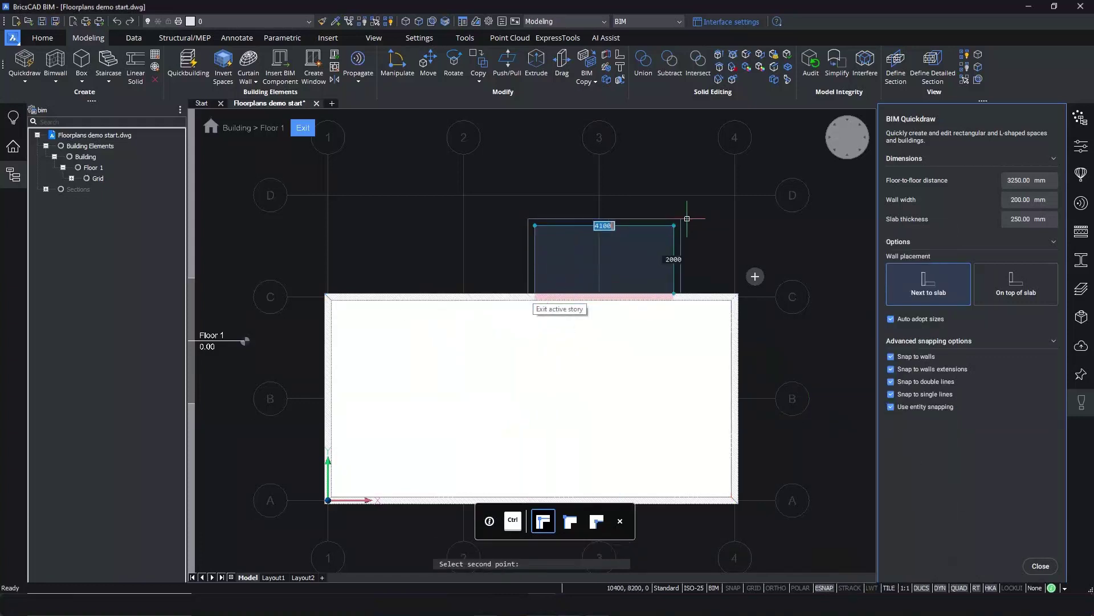
{"action": "left_click", "coordinate": [732, 194]}
{"action": "key", "text": "Escape"}
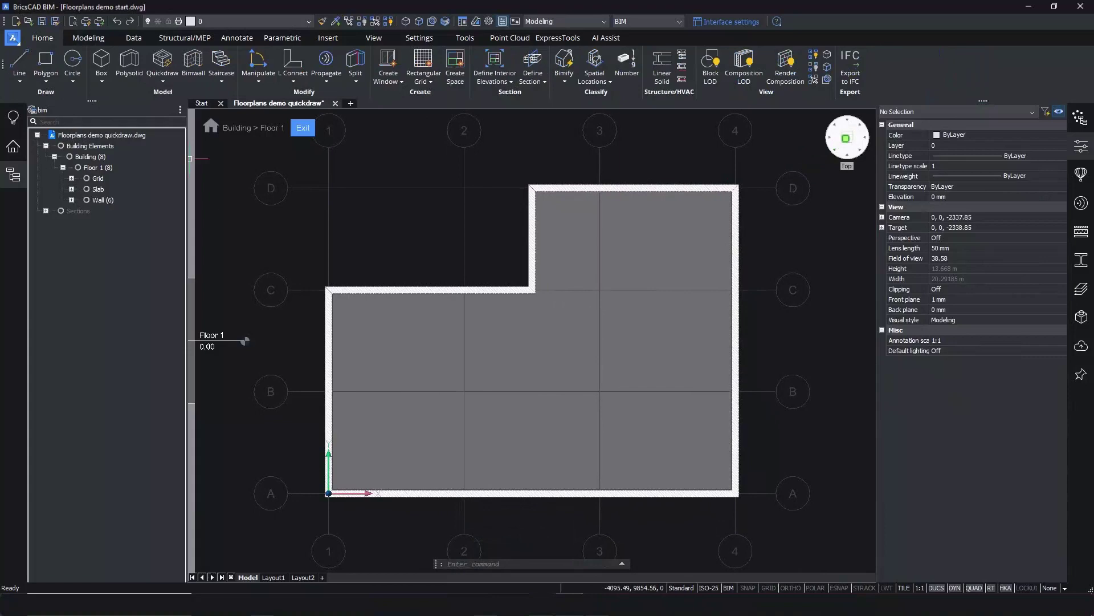
- View the L-shaped floor from the top front left and exit the active story
{"action": "left_click", "coordinate": [835, 150]}
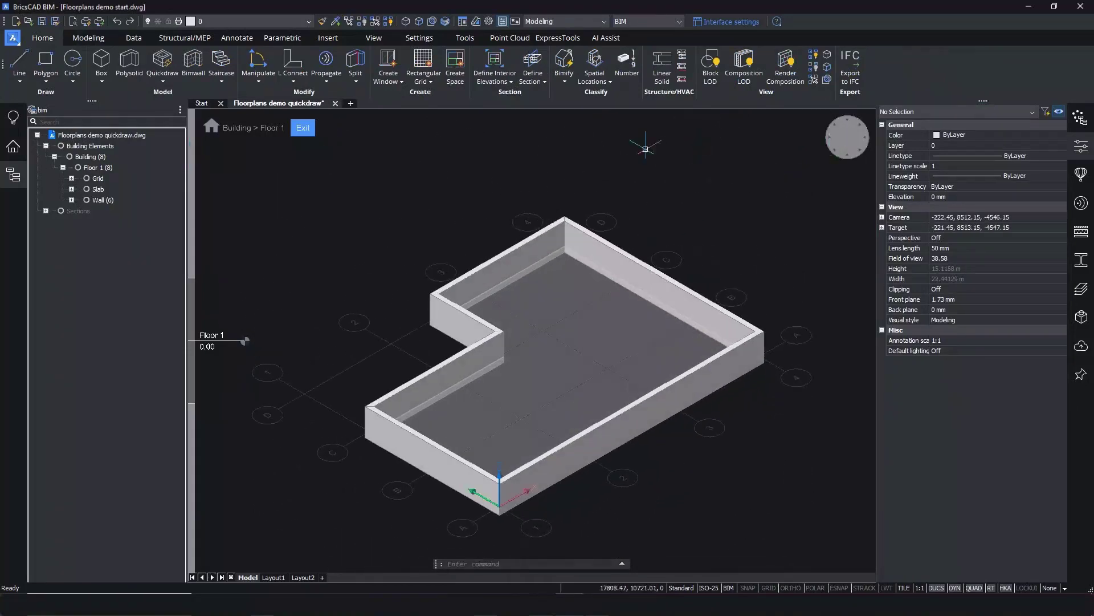
{"action": "left_click", "coordinate": [306, 129]}
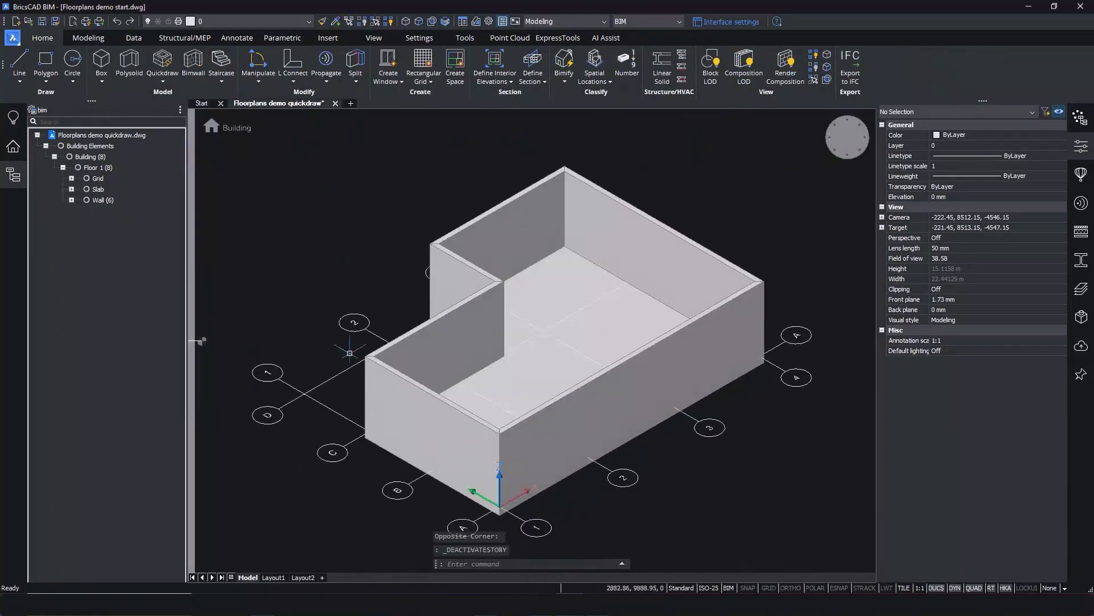
- Inspect the floor slab's edge at the outer wall corner and reactivate the Floor 1 story in top view
{"action": "left_click", "coordinate": [498, 382]}
{"action": "scroll", "coordinate": [379, 450], "scroll_direction": "up", "scroll_amount": 2}
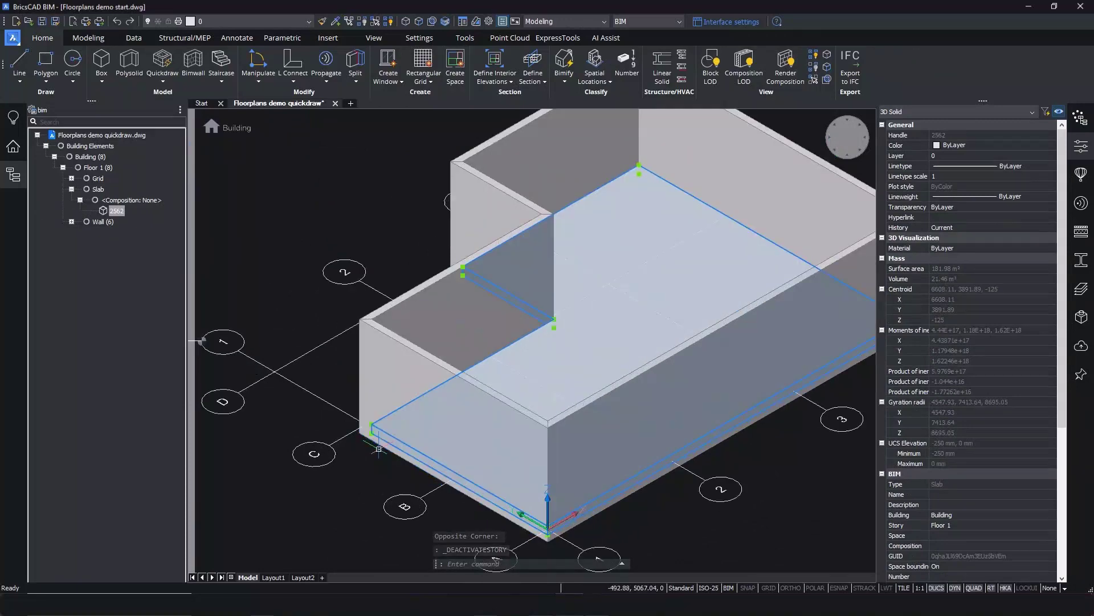
{"action": "scroll", "coordinate": [378, 449], "scroll_direction": "up", "scroll_amount": 4}
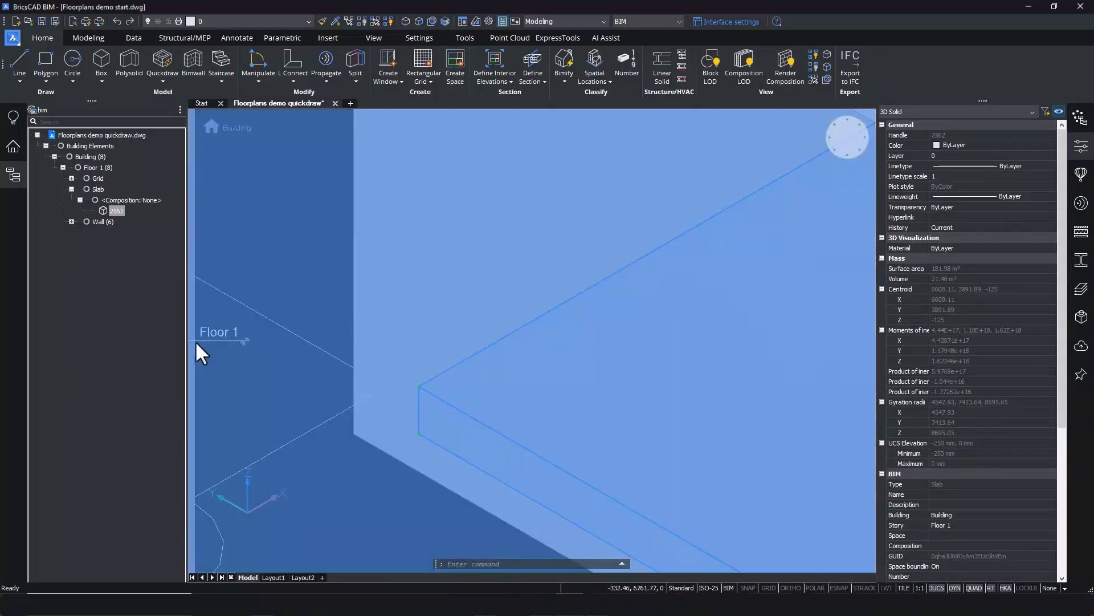
{"action": "left_click", "coordinate": [196, 341]}
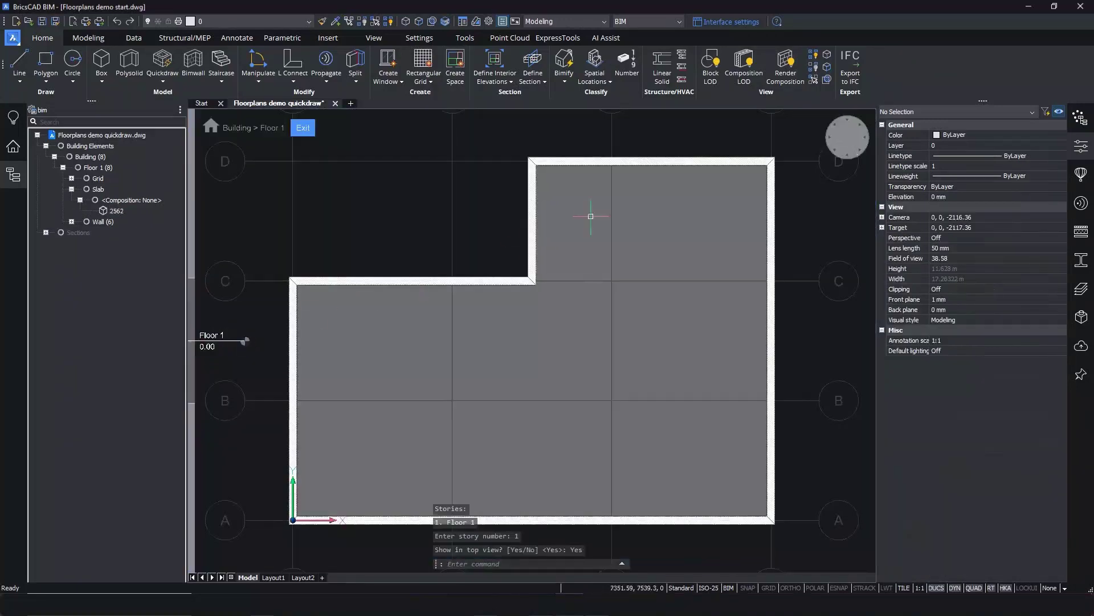
{"action": "left_click", "coordinate": [827, 146]}
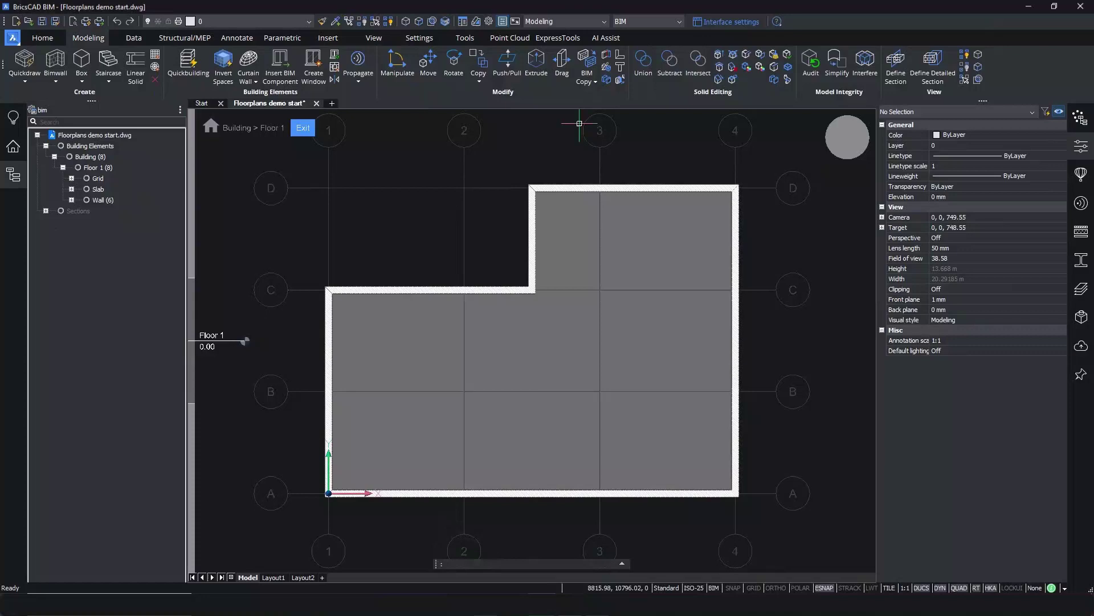
- Start a BIM wall with the Interior Wall, 140 composition and a wall height of 3000 mm
{"action": "left_click", "coordinate": [64, 60]}
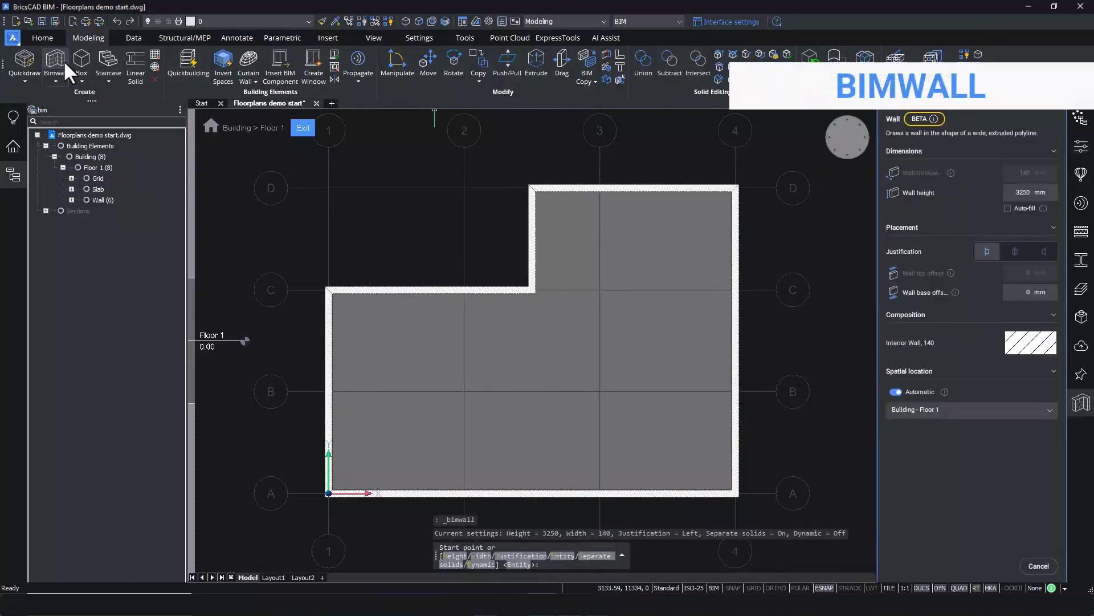
{"action": "left_click", "coordinate": [1024, 352]}
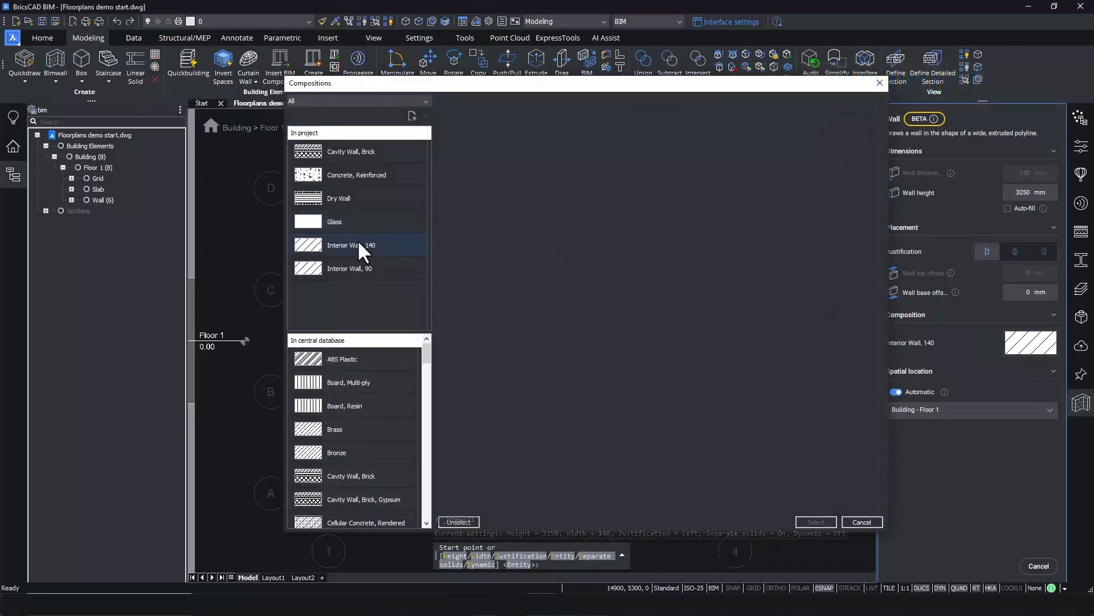
{"action": "left_click", "coordinate": [357, 240]}
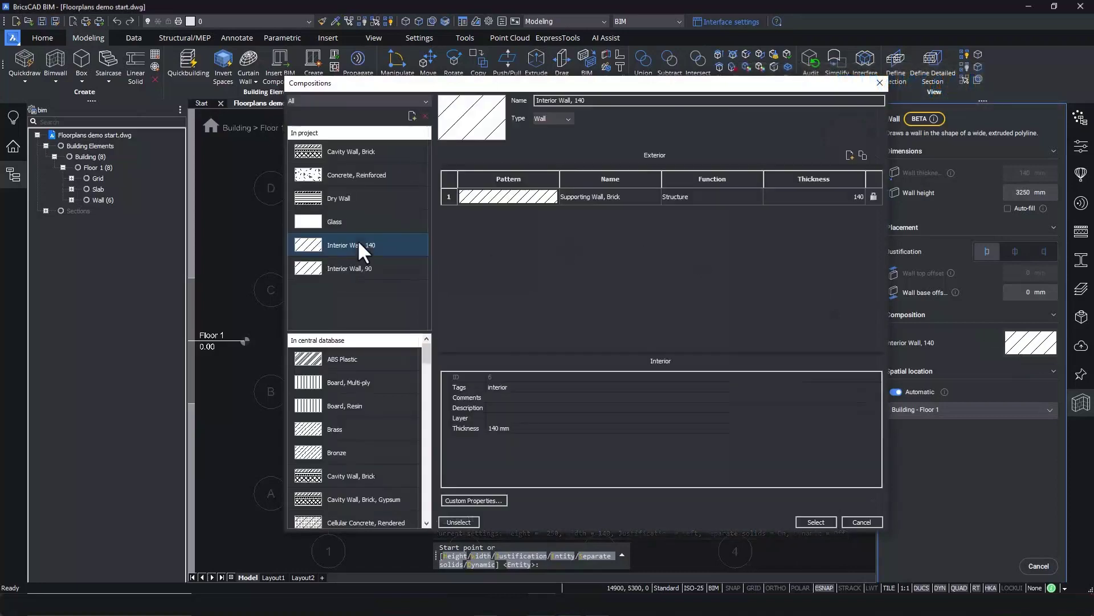
{"action": "left_click", "coordinate": [814, 522]}
{"action": "double_click", "coordinate": [1031, 192]}
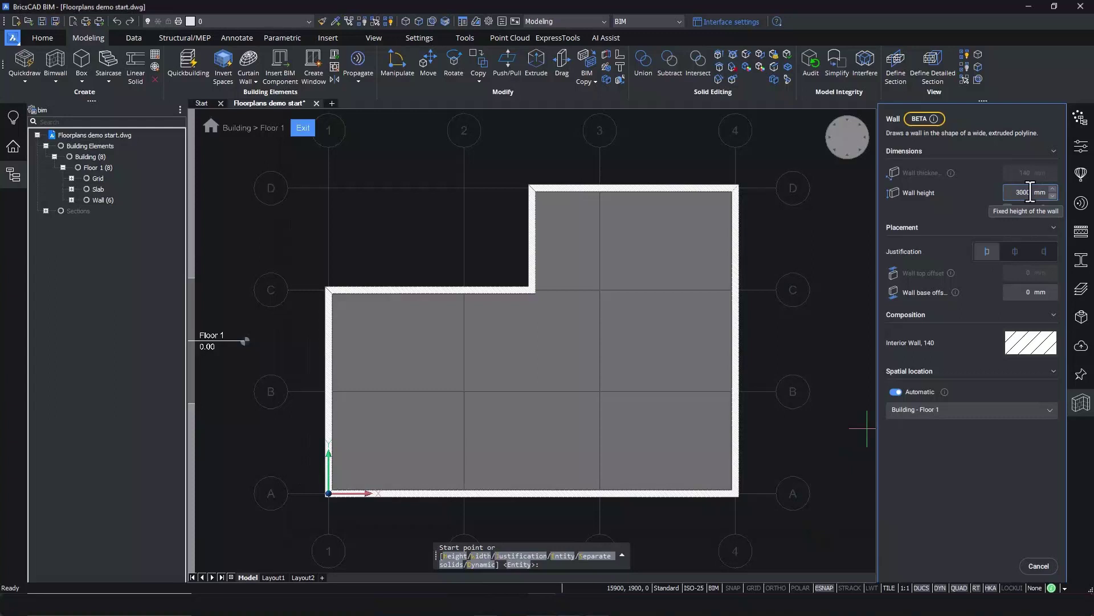
{"action": "type", "text": "3000"}
{"action": "key", "text": "Return"}
- Draw the first wall segment 3000 mm long at 0° from the room's inner corner near axis C
{"action": "scroll", "coordinate": [548, 332], "scroll_direction": "up", "scroll_amount": 3}
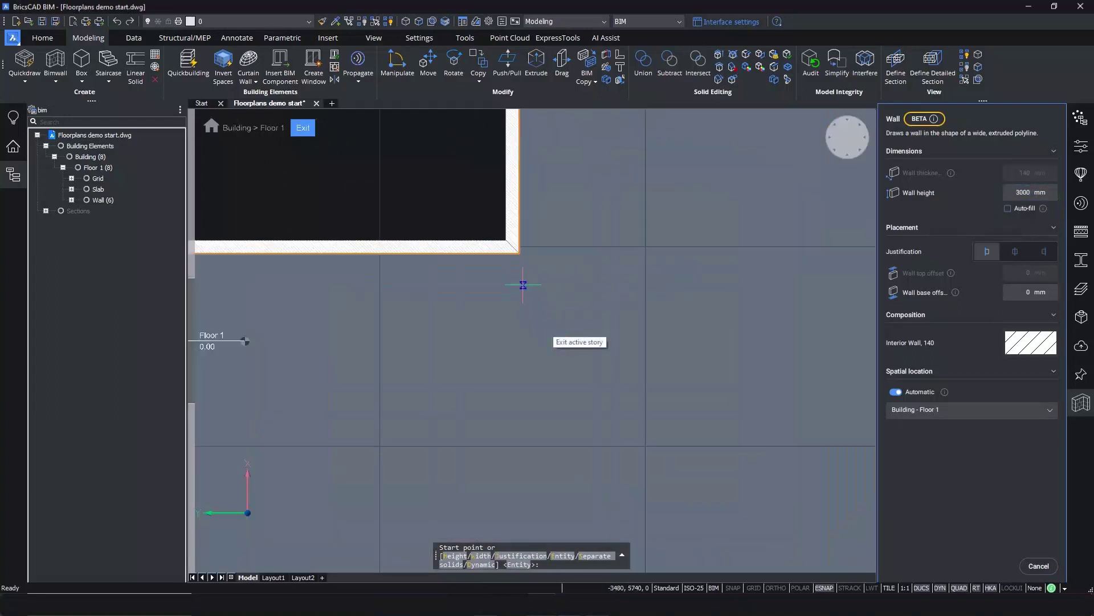
{"action": "scroll", "coordinate": [516, 259], "scroll_direction": "up", "scroll_amount": 2}
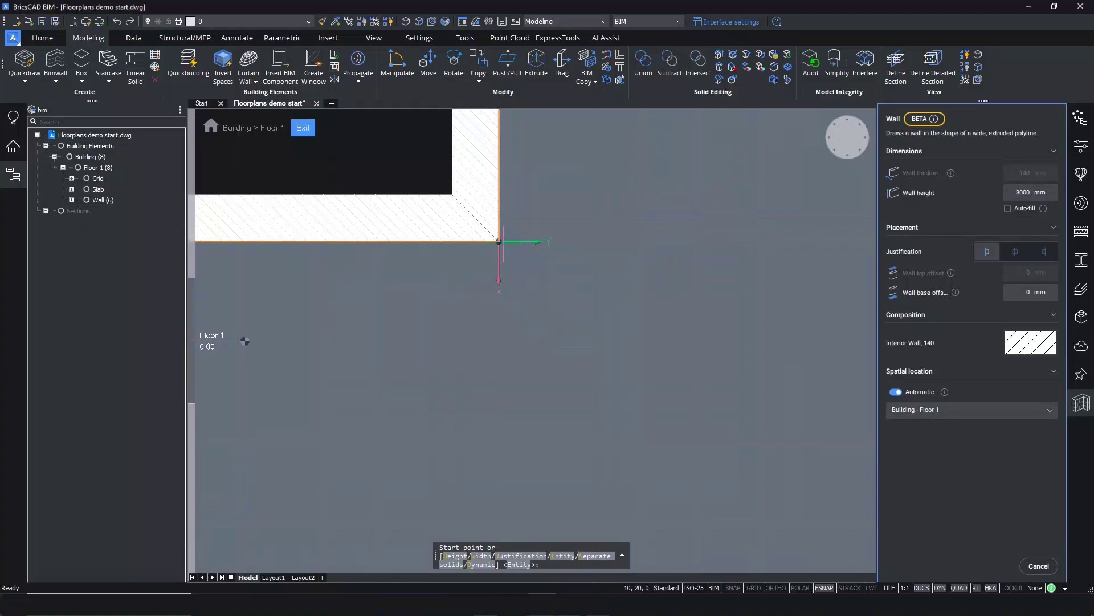
{"action": "left_click", "coordinate": [498, 241]}
{"action": "scroll", "coordinate": [501, 296], "scroll_direction": "down", "scroll_amount": 4}
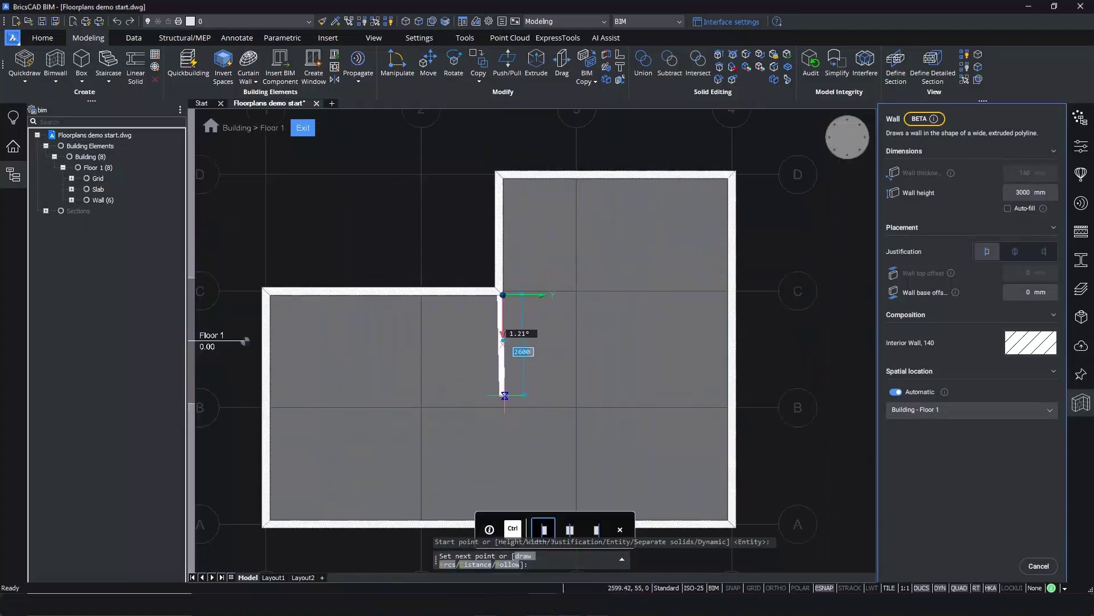
{"action": "type", "text": "3000"}
{"action": "key", "text": "Tab"}
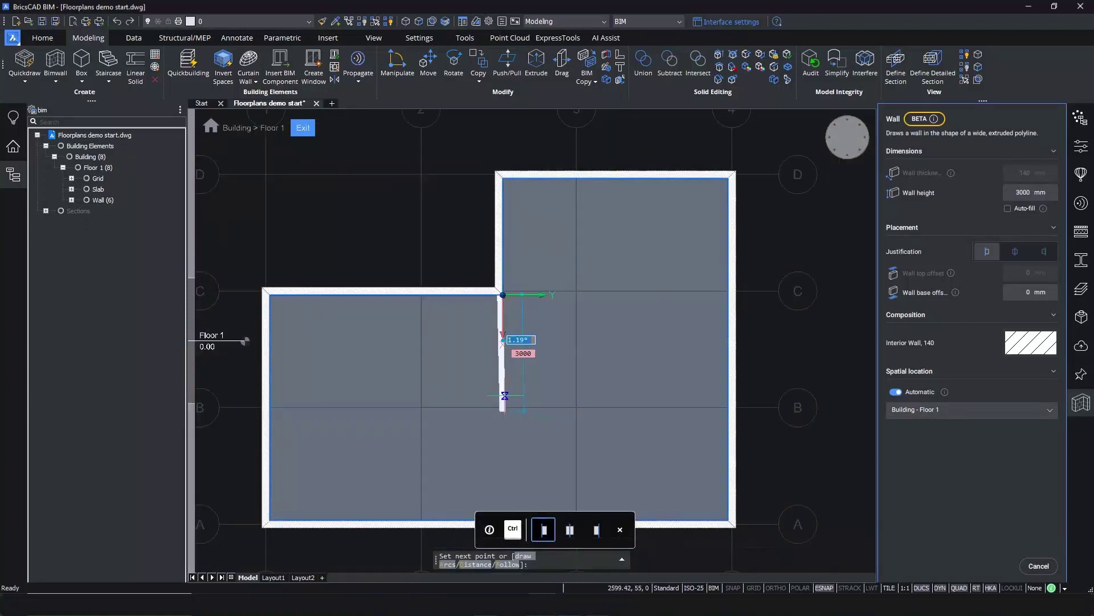
{"action": "type", "text": "0"}
{"action": "key", "text": "Tab"}
{"action": "left_click", "coordinate": [505, 395]}
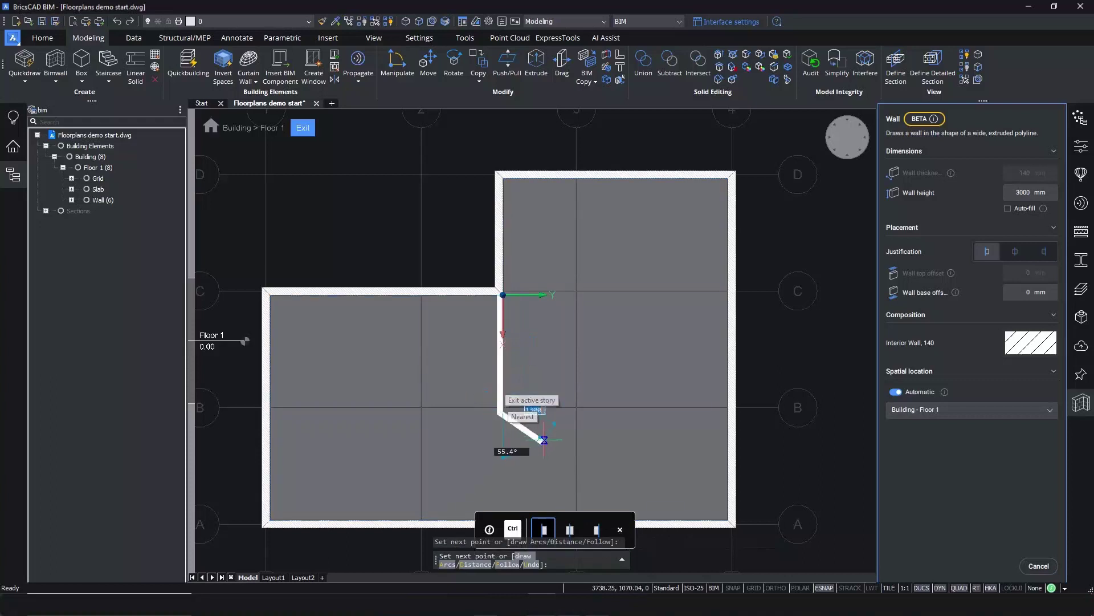
- Continue the interior wall with an arc segment and a straight segment to the axis 4 wall, and finish the command
{"action": "type", "text": "a"}
{"action": "key", "text": "Return"}
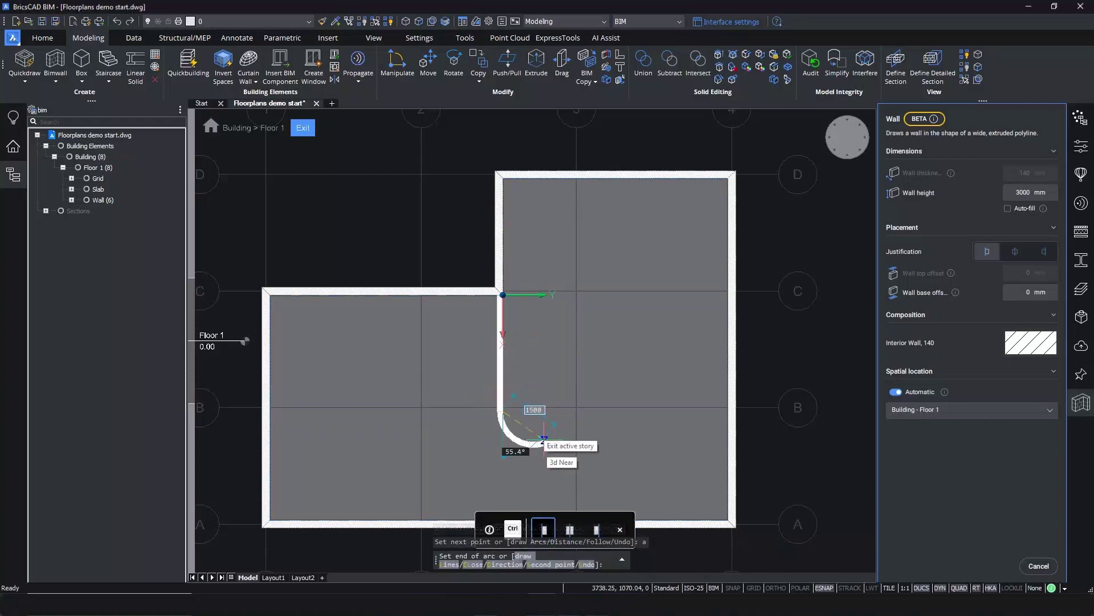
{"action": "left_click", "coordinate": [543, 439]}
{"action": "type", "text": "l"}
{"action": "key", "text": "Return"}
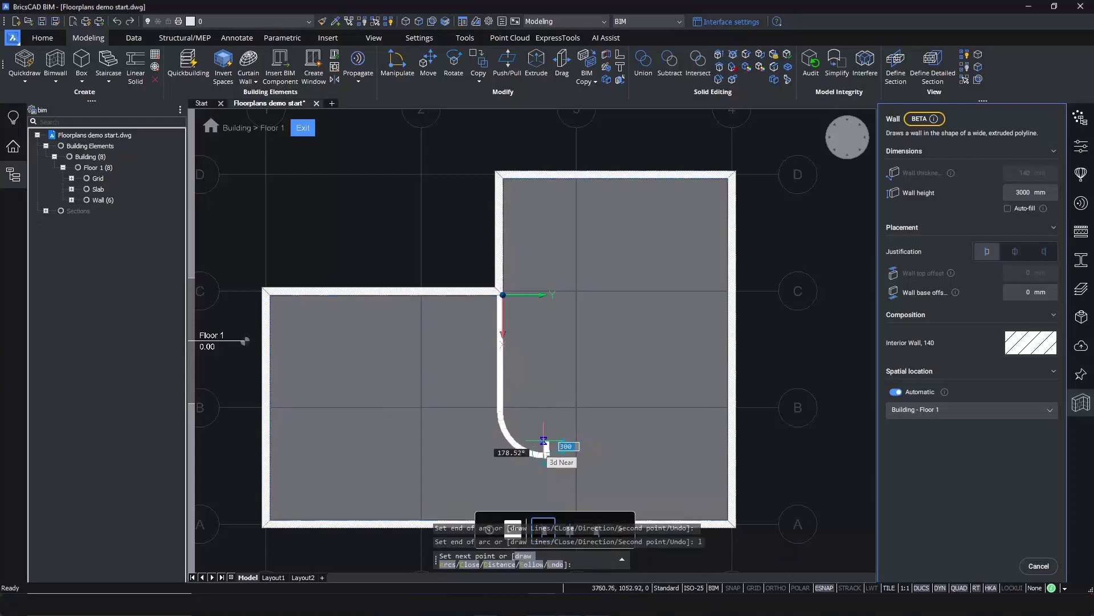
{"action": "key", "text": "Return"}
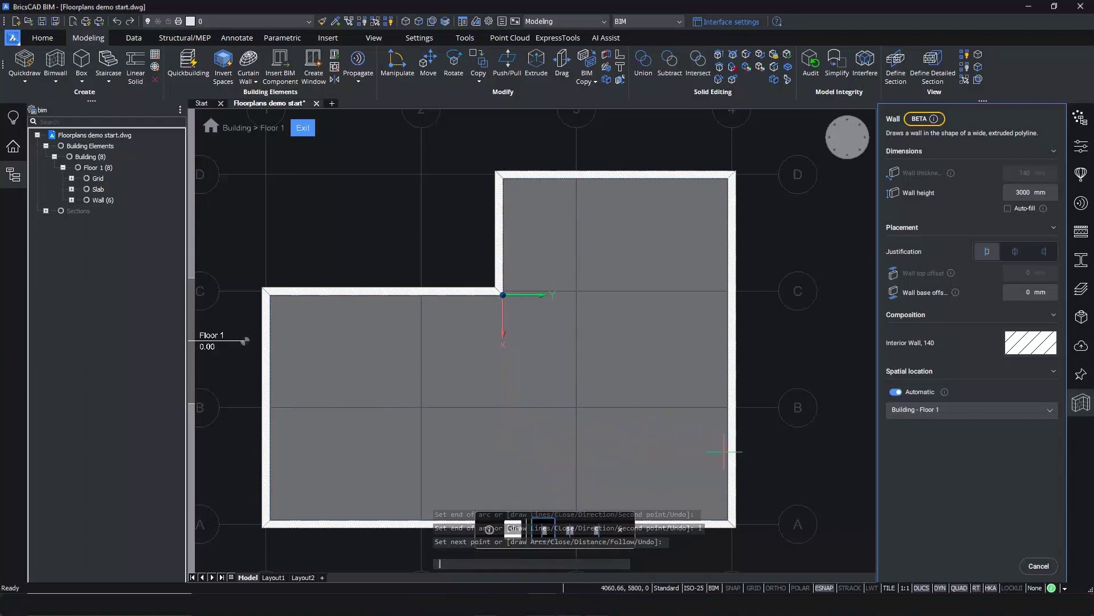
{"action": "key", "text": "Escape"}
{"action": "key", "text": "Escape"}
{"action": "key", "text": "Escape"}
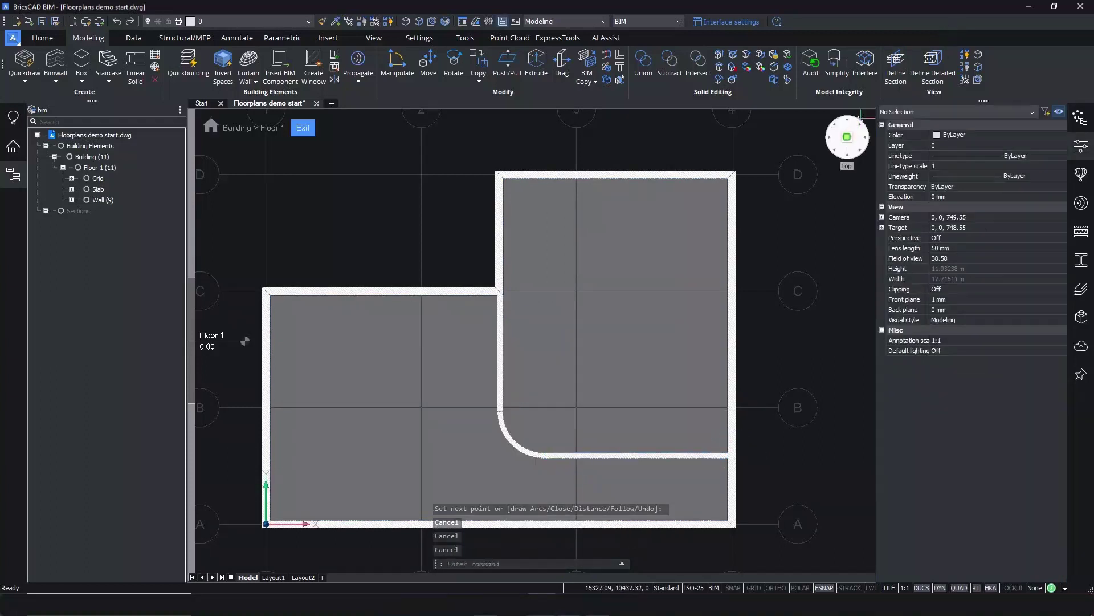
{"action": "middle_click", "coordinate": [860, 119]}
{"action": "middle_click", "coordinate": [860, 119]}
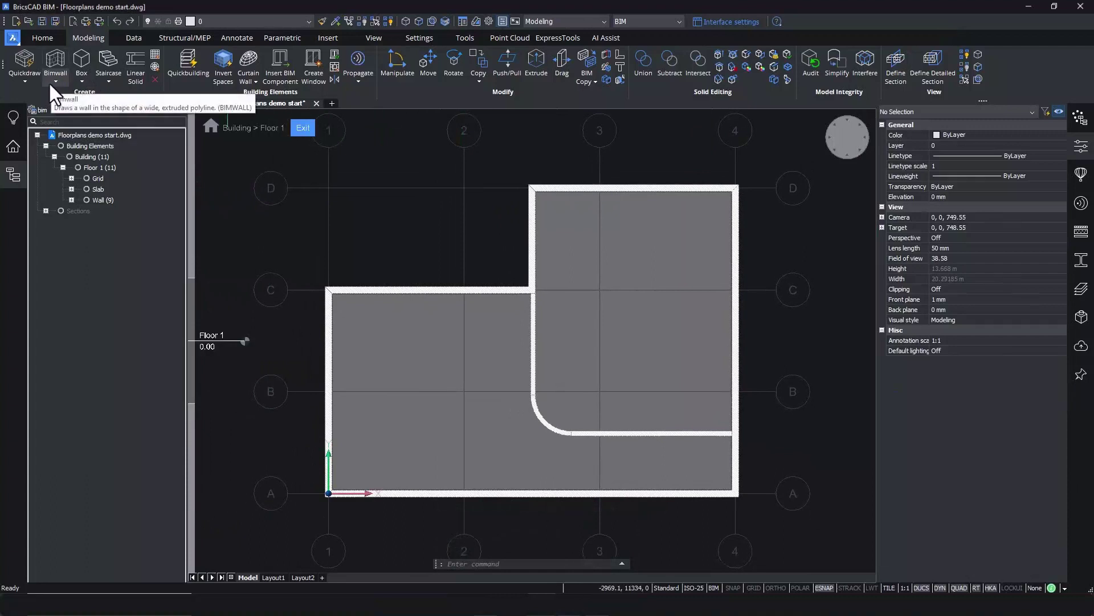
- Place a Y-aligned Interior Wall, 140 with Quickwall between the new interior wall's straight end and the axis A wall
{"action": "left_click", "coordinate": [27, 81]}
{"action": "left_click", "coordinate": [39, 118]}
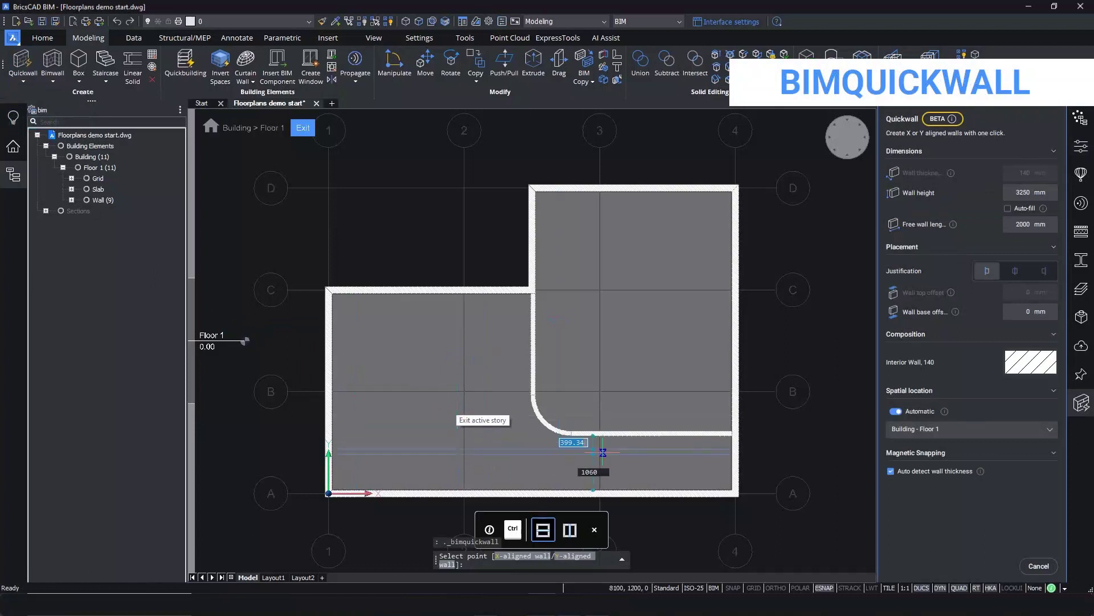
{"action": "key", "text": "ctrl"}
{"action": "scroll", "coordinate": [612, 456], "scroll_direction": "up", "scroll_amount": 3}
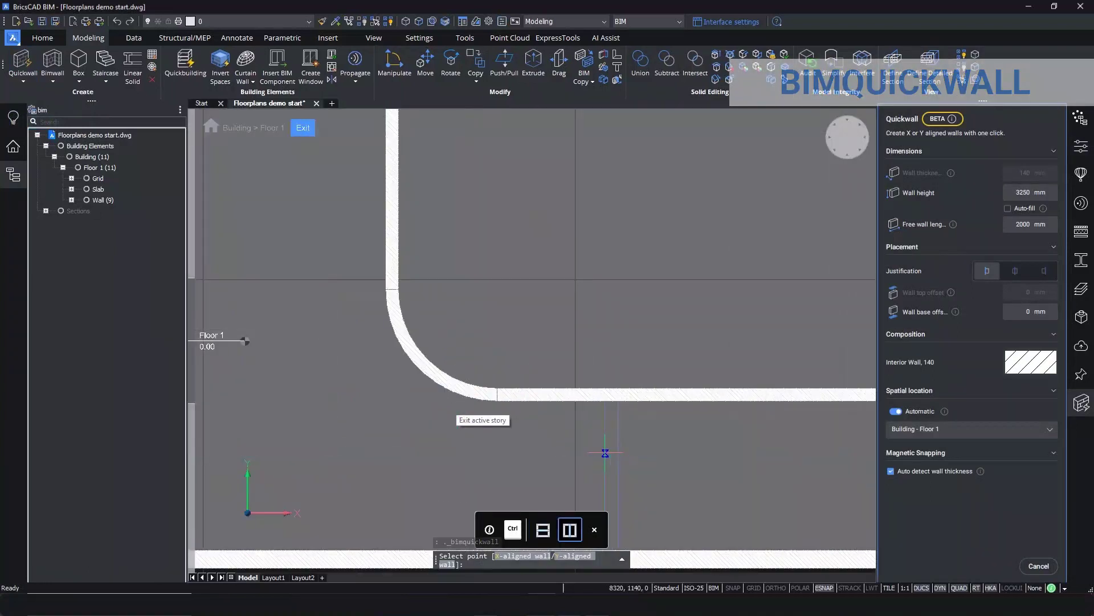
{"action": "scroll", "coordinate": [605, 453], "scroll_direction": "down", "scroll_amount": 2}
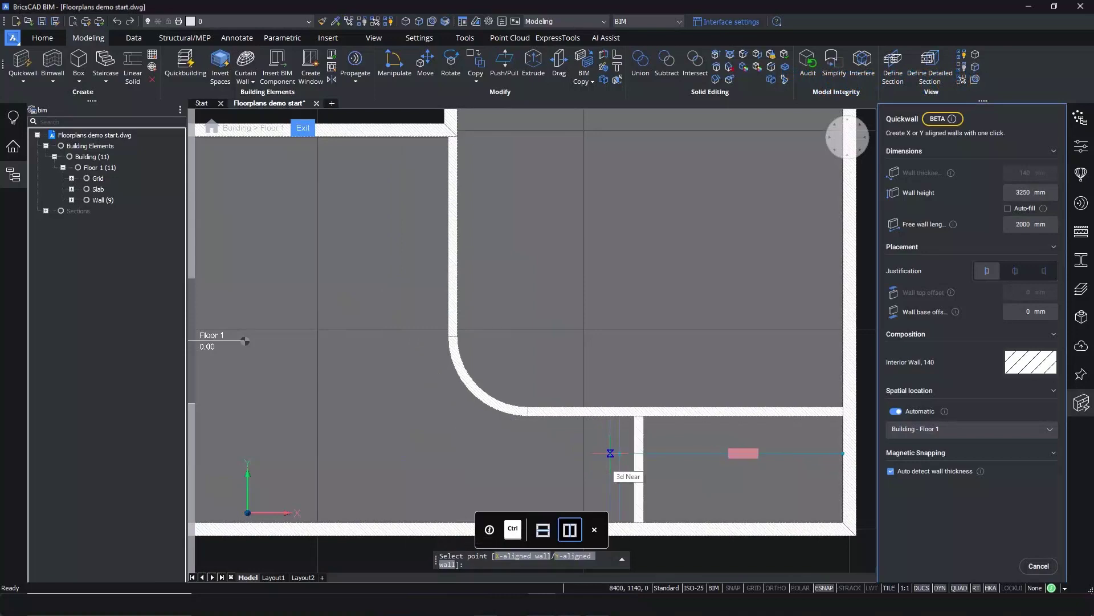
{"action": "key", "text": "Tab"}
{"action": "scroll", "coordinate": [711, 443], "scroll_direction": "down", "scroll_amount": 2}
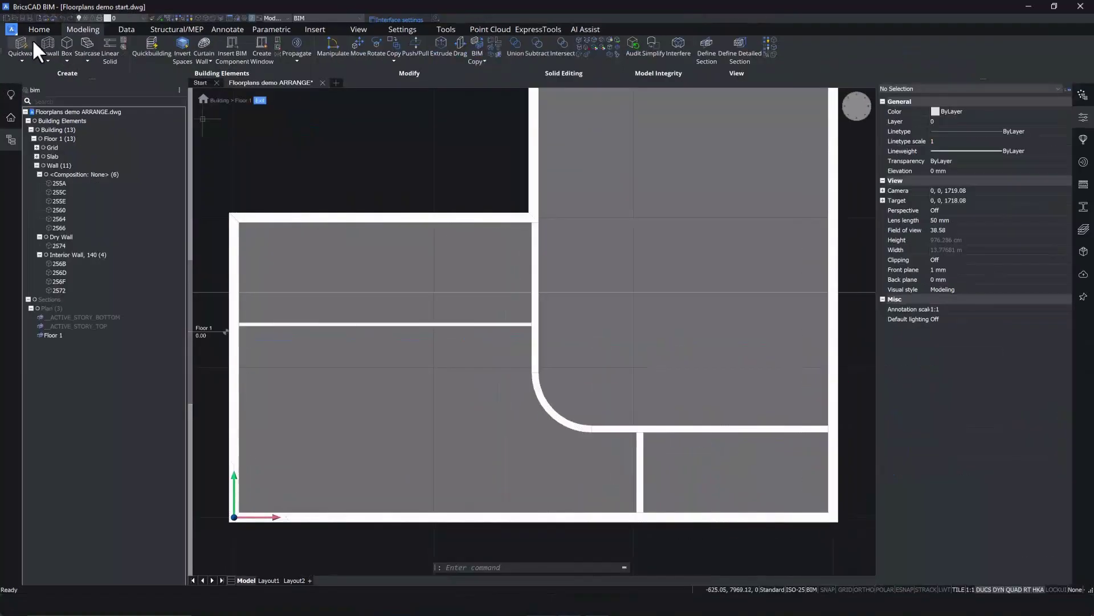
- Place four Y-aligned Quickwall partitions with the Dry Wall composition in the narrow room below the axis C wall
{"action": "left_click", "coordinate": [25, 45]}
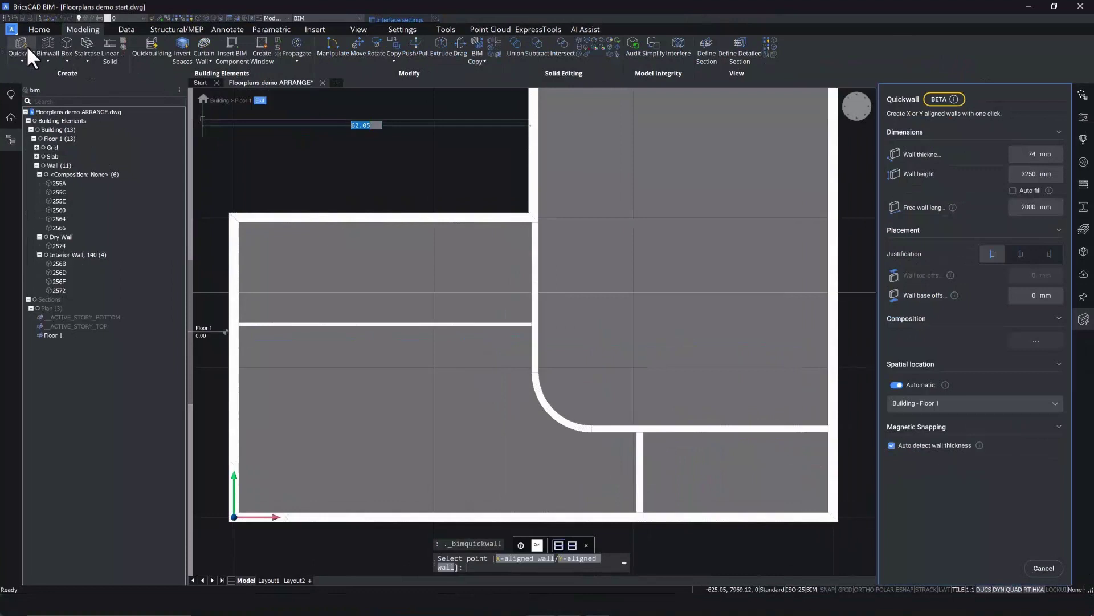
{"action": "left_click", "coordinate": [1030, 345]}
{"action": "left_click", "coordinate": [146, 117]}
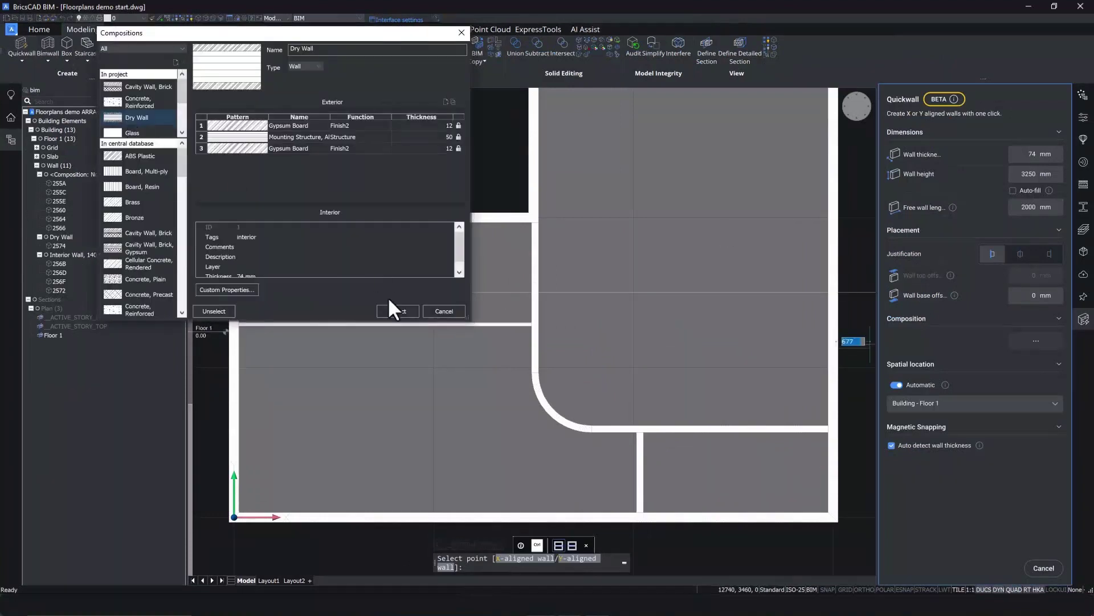
{"action": "left_click", "coordinate": [395, 309]}
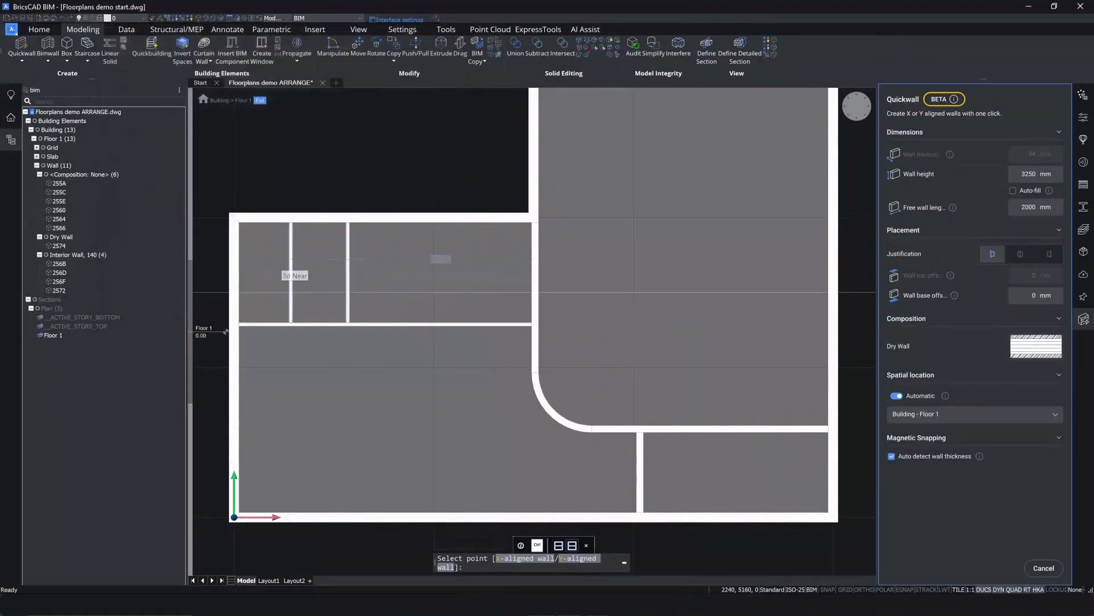
{"action": "left_click", "coordinate": [478, 261]}
{"action": "key", "text": "Escape"}
- Distribute the dry wall partitions by gaps along X between their end walls with the ARRANGE command
{"action": "left_click_drag", "start_coordinate": [540, 280], "coordinate": [238, 263]}
{"action": "type", "text": "arrange"}
{"action": "key", "text": "Return"}
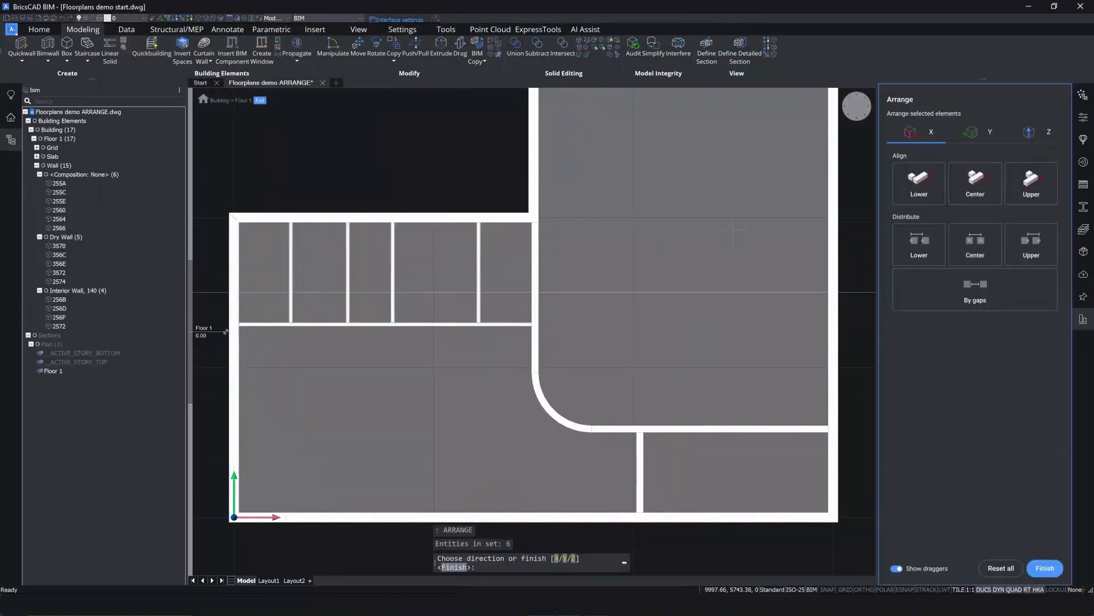
{"action": "left_click", "coordinate": [933, 278]}
{"action": "left_click", "coordinate": [1052, 568]}
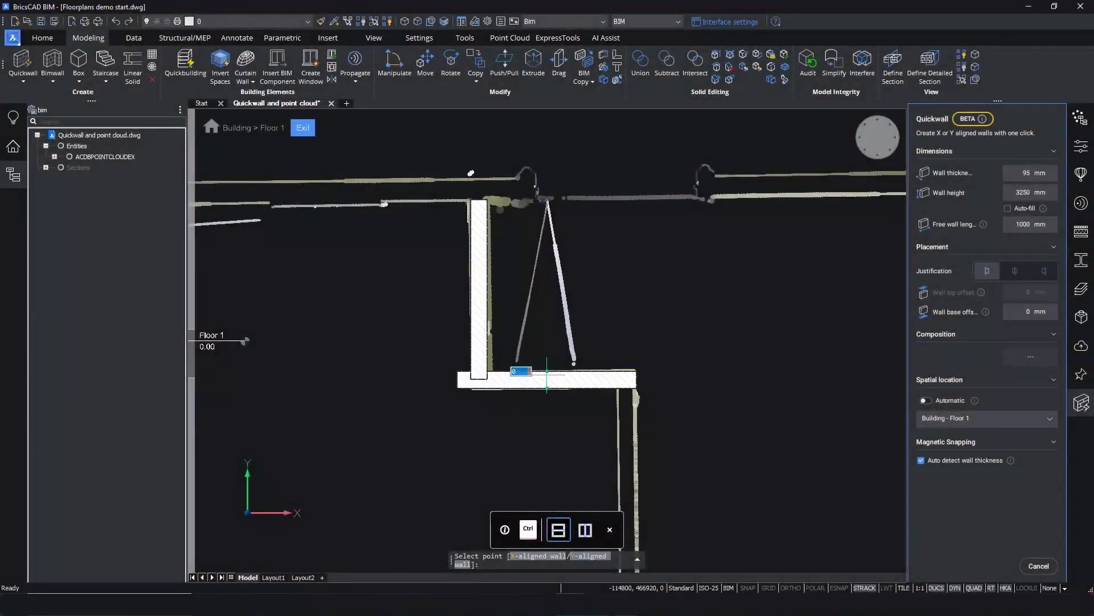
- In the point cloud drawing, place a Quickwall on the scanned upper wall line and L-connect the lower wall to both side walls
{"action": "left_click", "coordinate": [800, 183]}
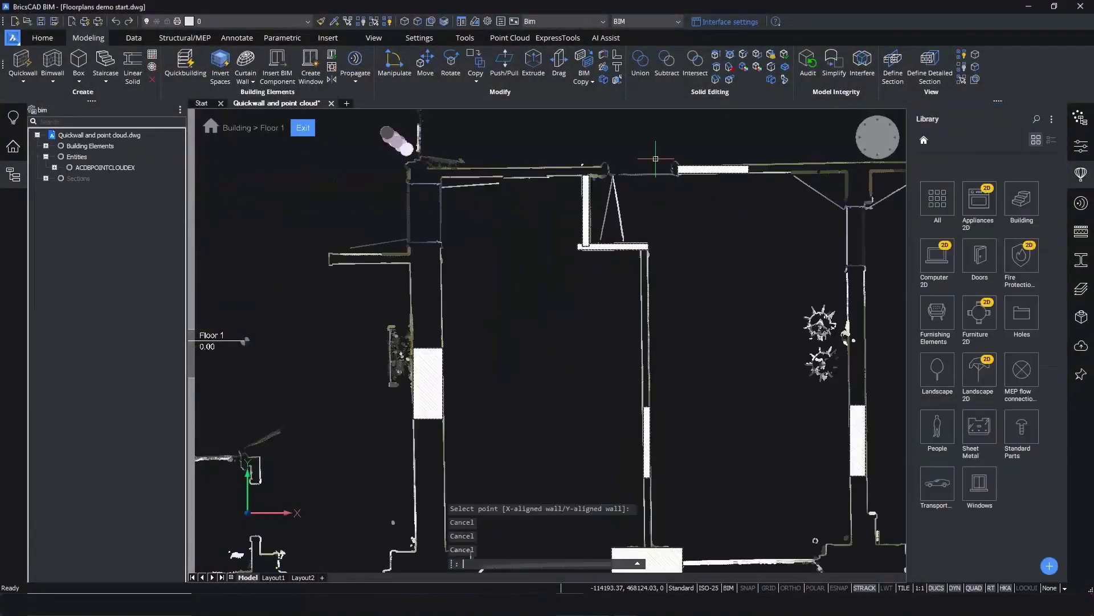
{"action": "left_click", "coordinate": [481, 316]}
{"action": "left_click", "coordinate": [649, 478]}
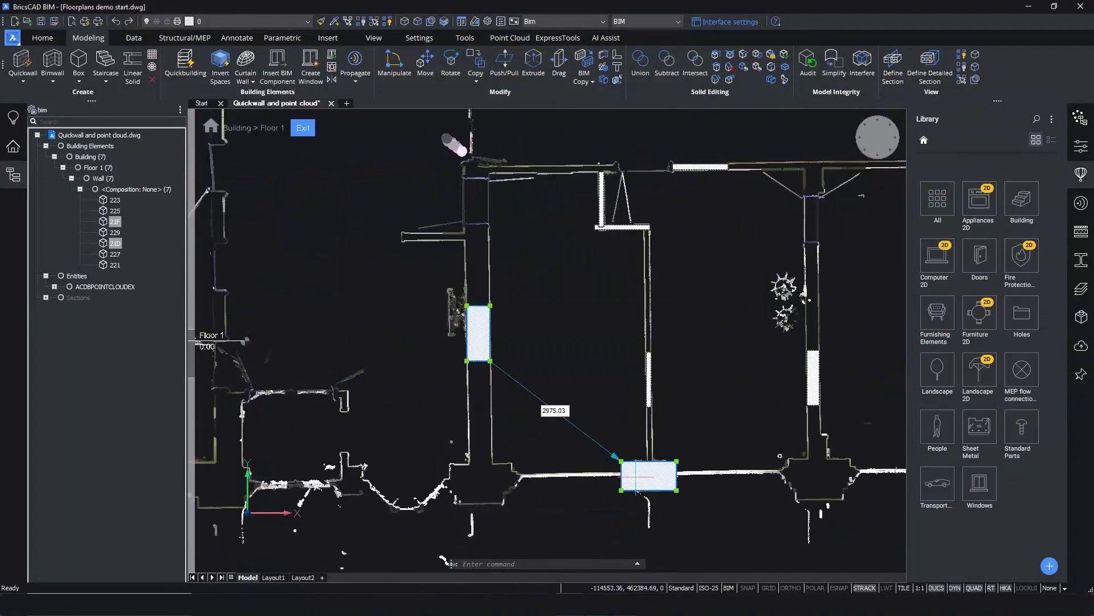
{"action": "right_click", "coordinate": [648, 482]}
{"action": "right_click", "coordinate": [649, 482]}
{"action": "left_click", "coordinate": [649, 482]}
{"action": "left_click", "coordinate": [813, 388]}
{"action": "left_click", "coordinate": [837, 390]}
{"action": "right_click", "coordinate": [837, 390]}
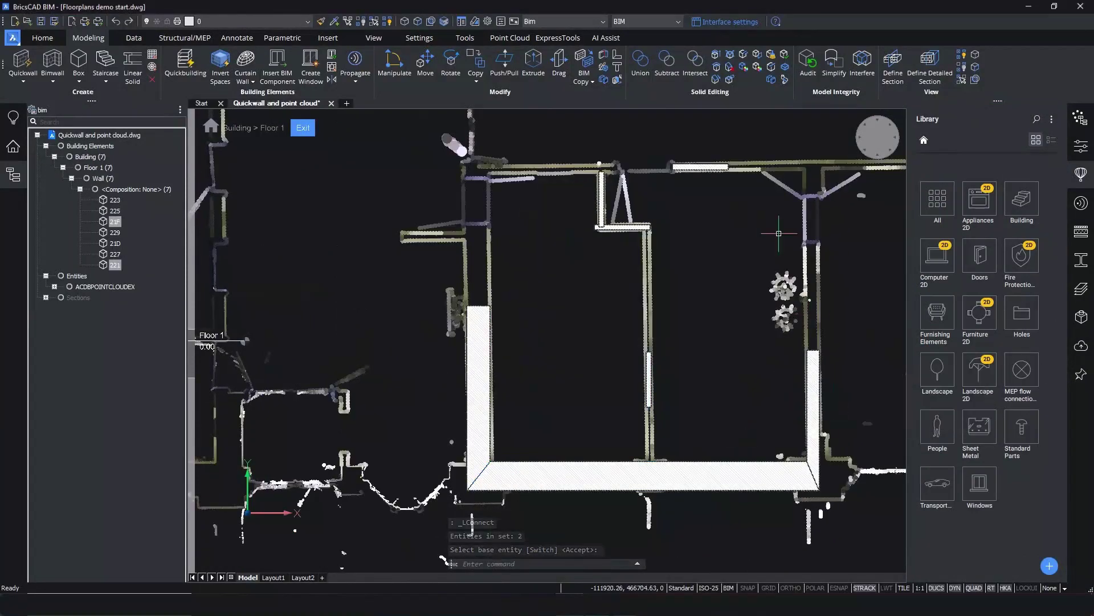
- L-connect the upper wall to the right and left side walls, closing the room's outer walls over the point cloud
{"action": "left_click", "coordinate": [712, 168]}
{"action": "left_click", "coordinate": [813, 377]}
{"action": "left_click", "coordinate": [855, 376]}
{"action": "right_click", "coordinate": [855, 376]}
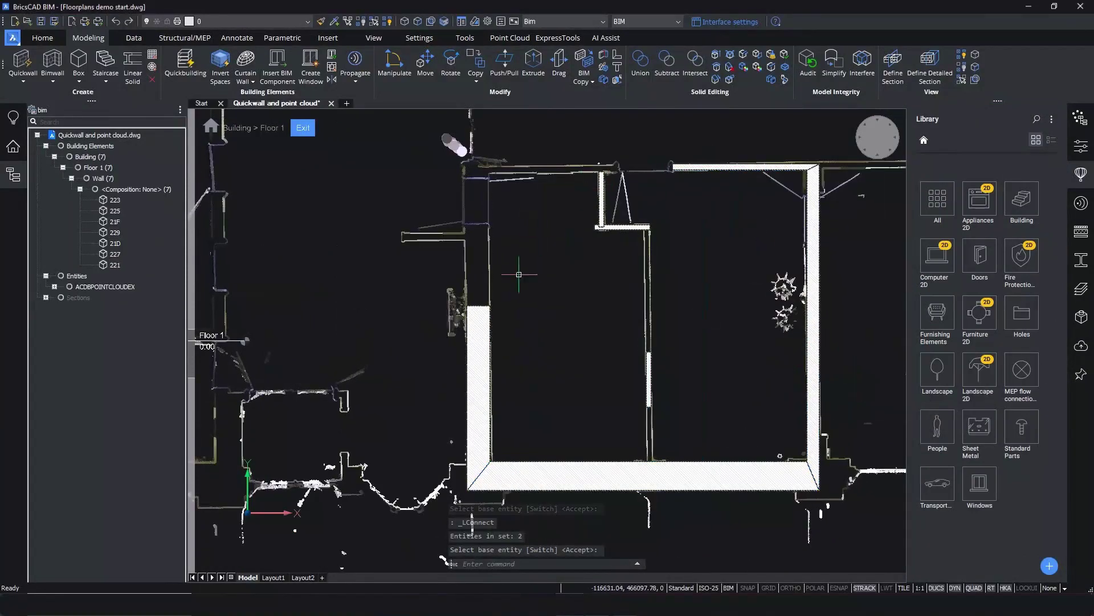
{"action": "left_click", "coordinate": [481, 320]}
{"action": "left_click", "coordinate": [706, 168]}
{"action": "left_click", "coordinate": [709, 181]}
{"action": "right_click", "coordinate": [709, 180]}
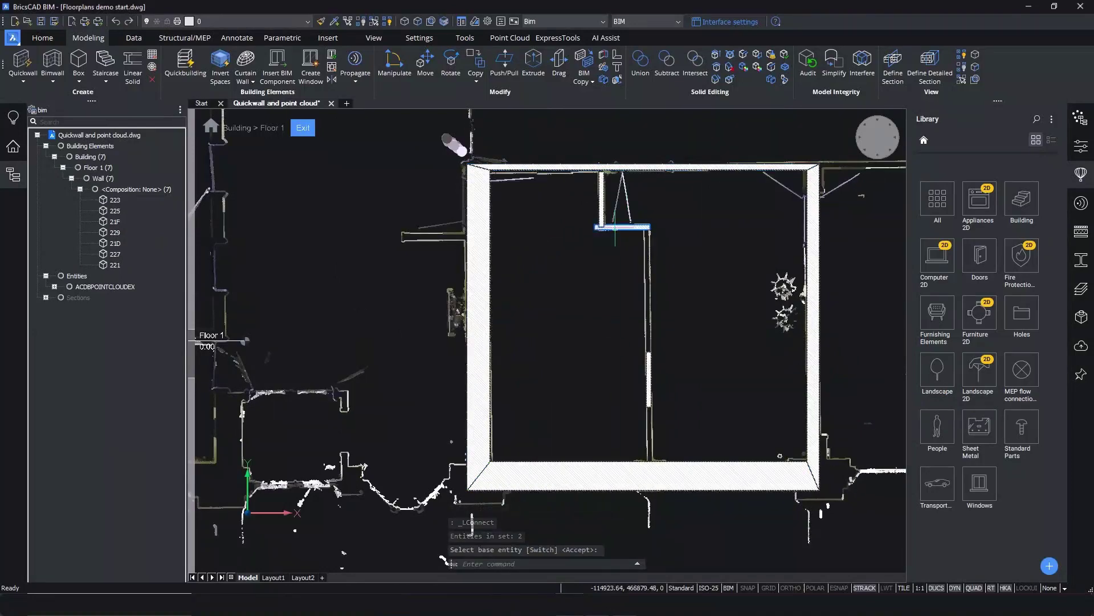
- L-connect the short horizontal and vertical interior walls beside the scanned door opening
{"action": "left_click", "coordinate": [621, 227]}
{"action": "left_click", "coordinate": [603, 191]}
{"action": "left_click", "coordinate": [667, 236]}
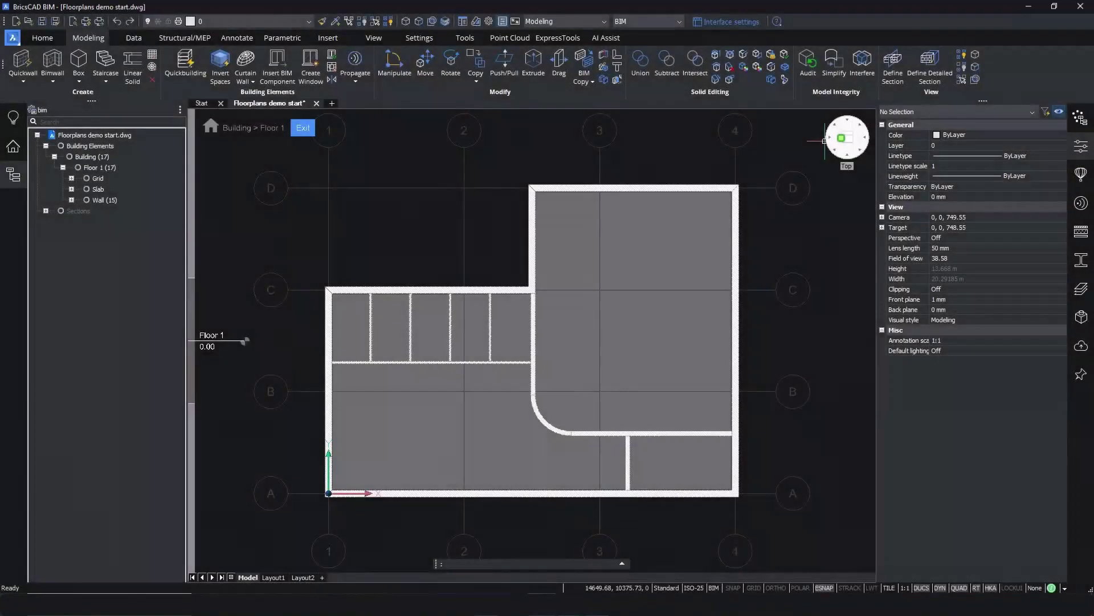
- Insert Door SingleSwing 1 with an 80 mm frame depth in the first cubicle's front wall, about 120 mm from the outer wall
{"action": "scroll", "coordinate": [381, 345], "scroll_direction": "up", "scroll_amount": 5}
{"action": "left_click", "coordinate": [269, 63]}
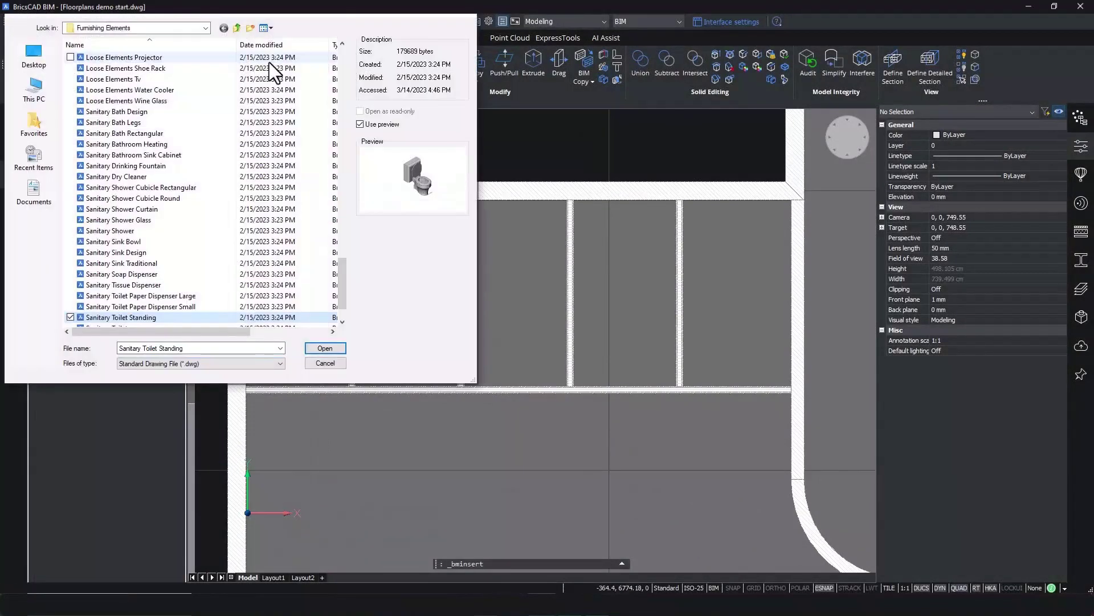
{"action": "left_click", "coordinate": [237, 27]}
{"action": "double_click", "coordinate": [151, 78]}
{"action": "left_click", "coordinate": [122, 208]}
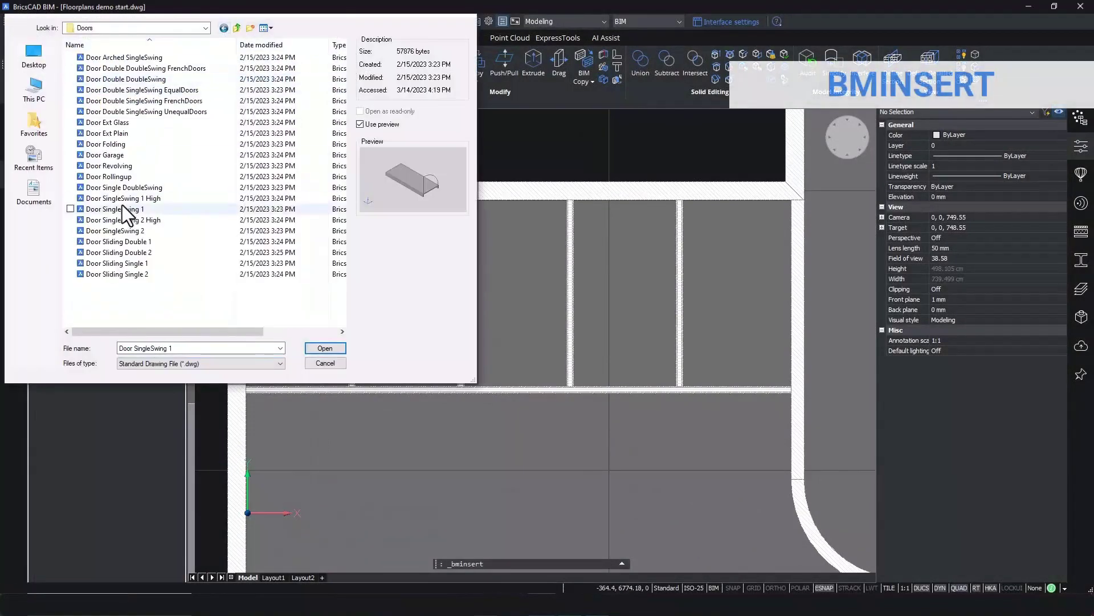
{"action": "left_click", "coordinate": [324, 348]}
{"action": "left_click", "coordinate": [955, 392]}
{"action": "type", "text": "80"}
{"action": "key", "text": "Return"}
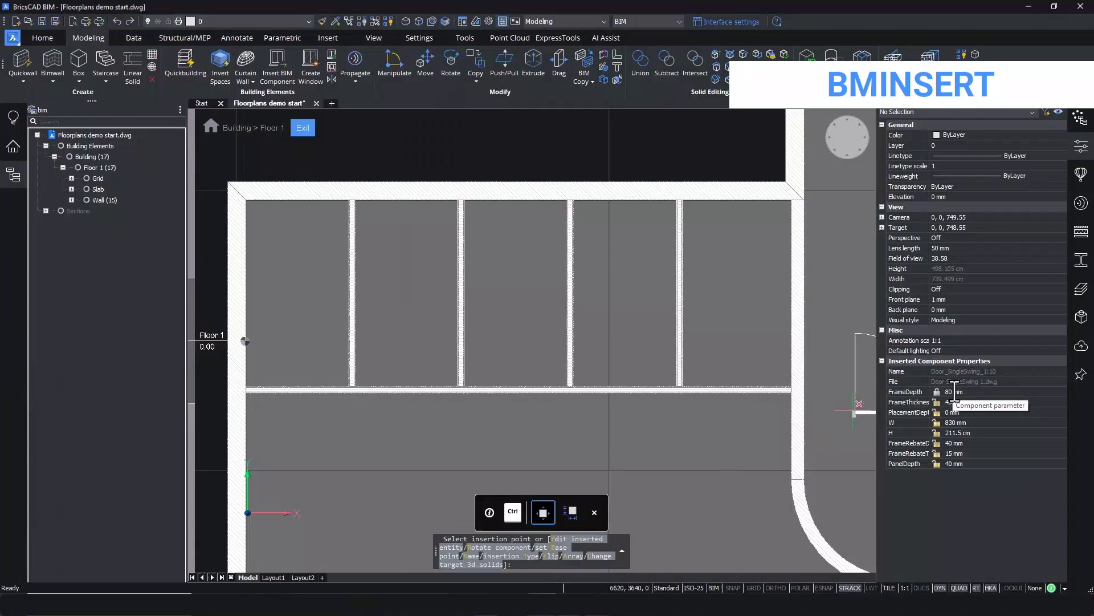
{"action": "left_click", "coordinate": [258, 393]}
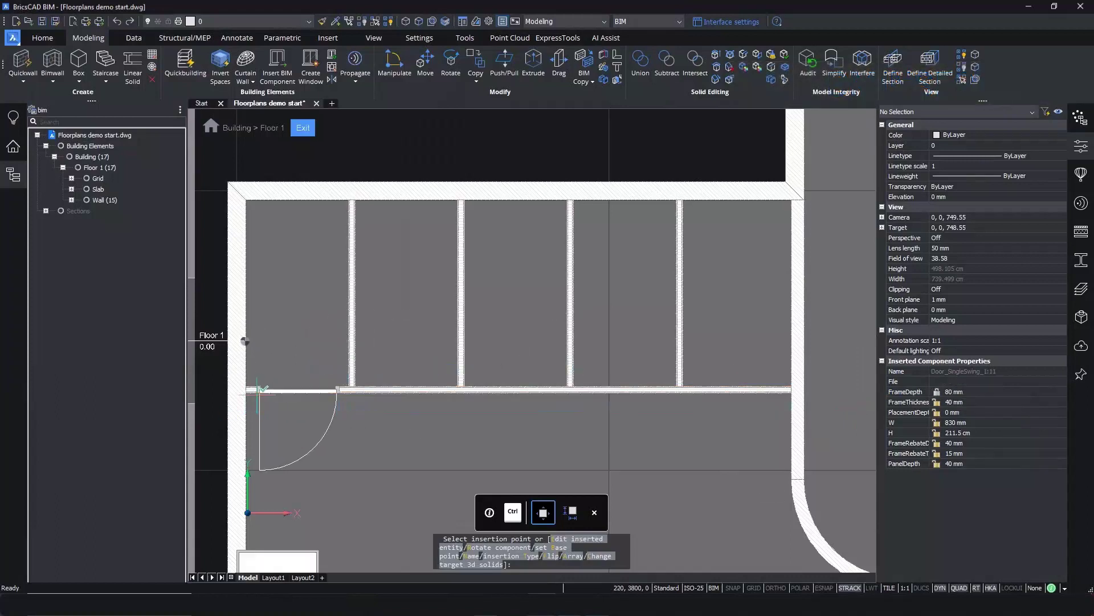
{"action": "key", "text": "Escape"}
{"action": "key", "text": "Escape"}
{"action": "key", "text": "Escape"}
- Insert the same single-swing door in the front wall of each of the four remaining cubicles
{"action": "left_click", "coordinate": [265, 397]}
{"action": "mouse_move", "coordinate": [273, 403]}
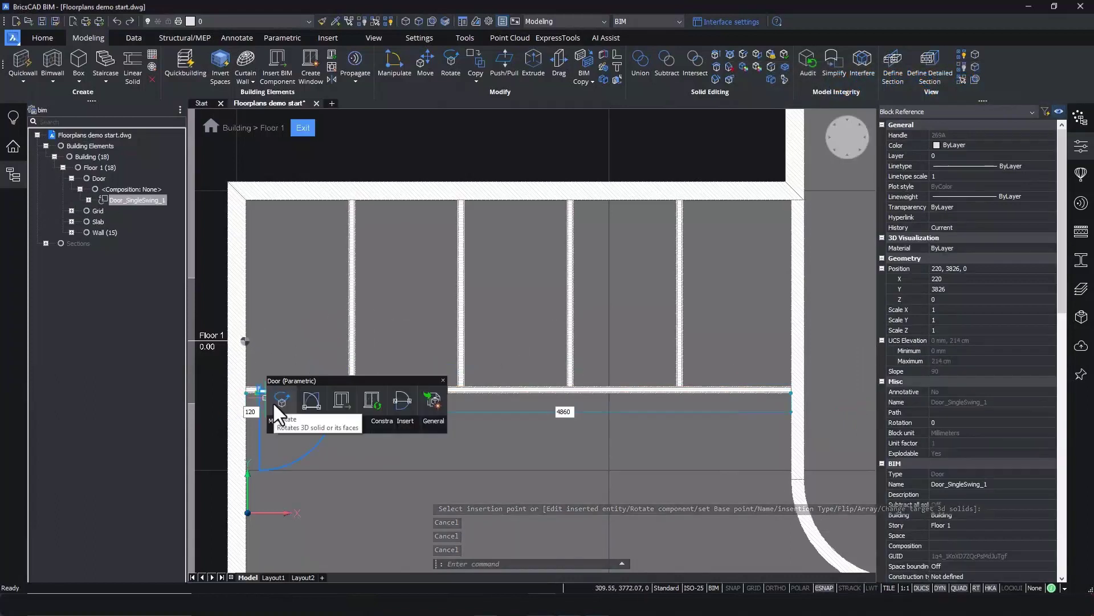
{"action": "left_click", "coordinate": [344, 401]}
{"action": "left_click", "coordinate": [367, 392]}
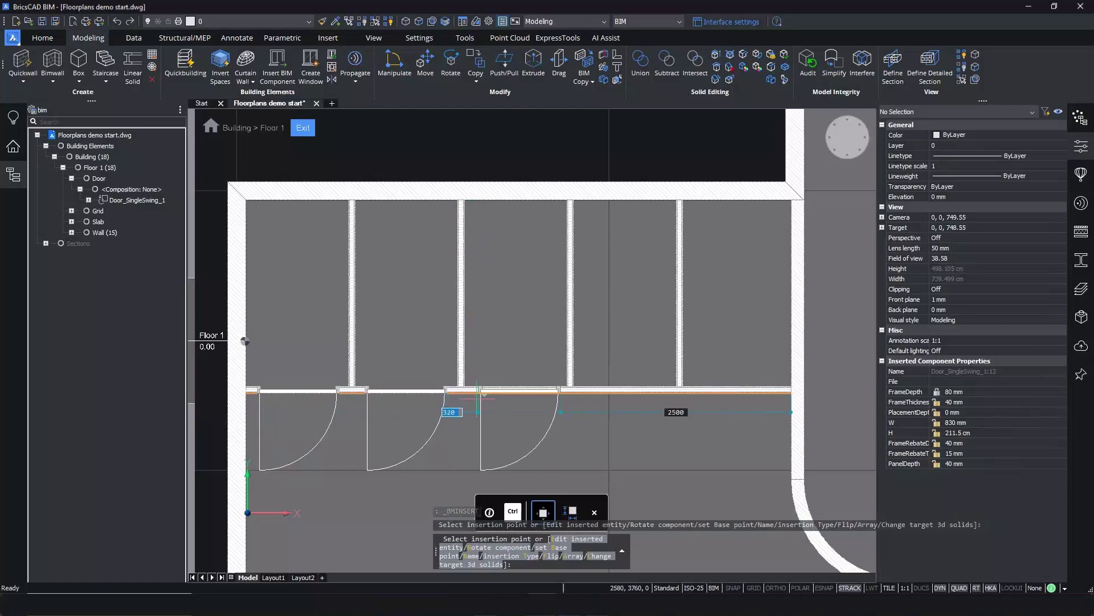
{"action": "left_click", "coordinate": [479, 392]}
{"action": "left_click", "coordinate": [588, 392]}
{"action": "left_click", "coordinate": [697, 393]}
{"action": "key", "text": "Escape"}
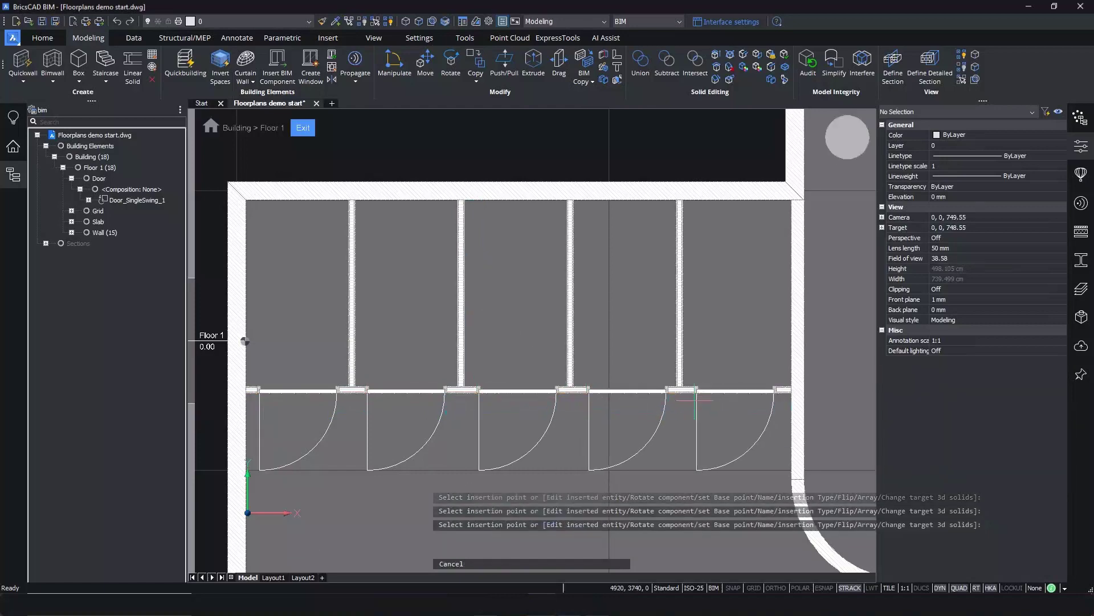
- Insert the Sanitary Toilet Standing component from the Furnishing Elements library against the back wall of the first cubicle
{"action": "left_click", "coordinate": [277, 63]}
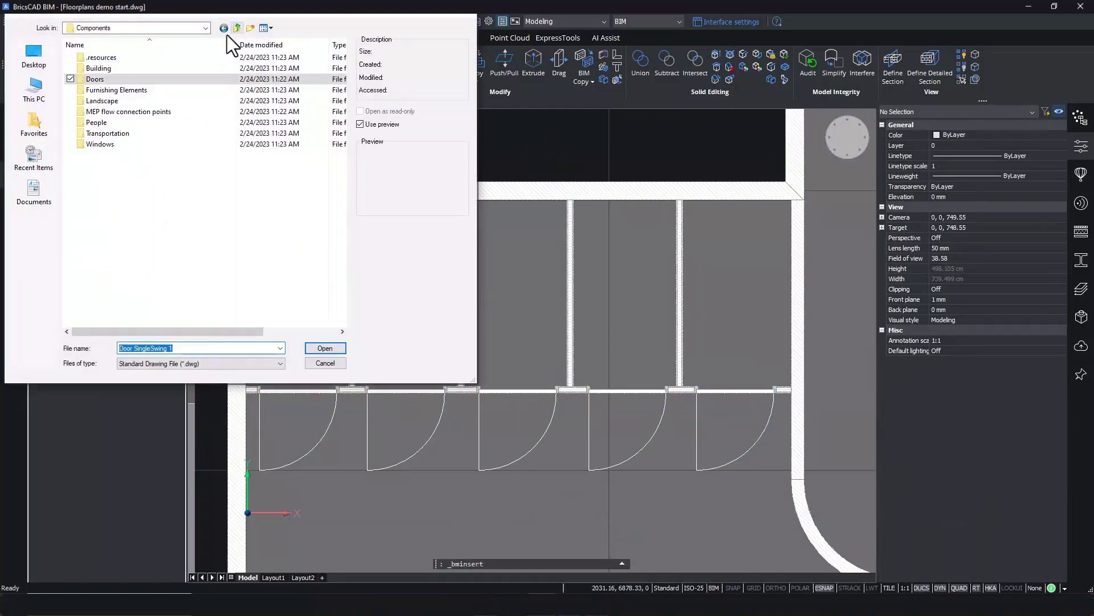
{"action": "double_click", "coordinate": [116, 90]}
{"action": "left_click_drag", "start_coordinate": [344, 66], "coordinate": [343, 266]}
{"action": "double_click", "coordinate": [165, 284]}
{"action": "left_click", "coordinate": [299, 200]}
{"action": "left_click", "coordinate": [297, 261]}
{"action": "key", "text": "Escape"}
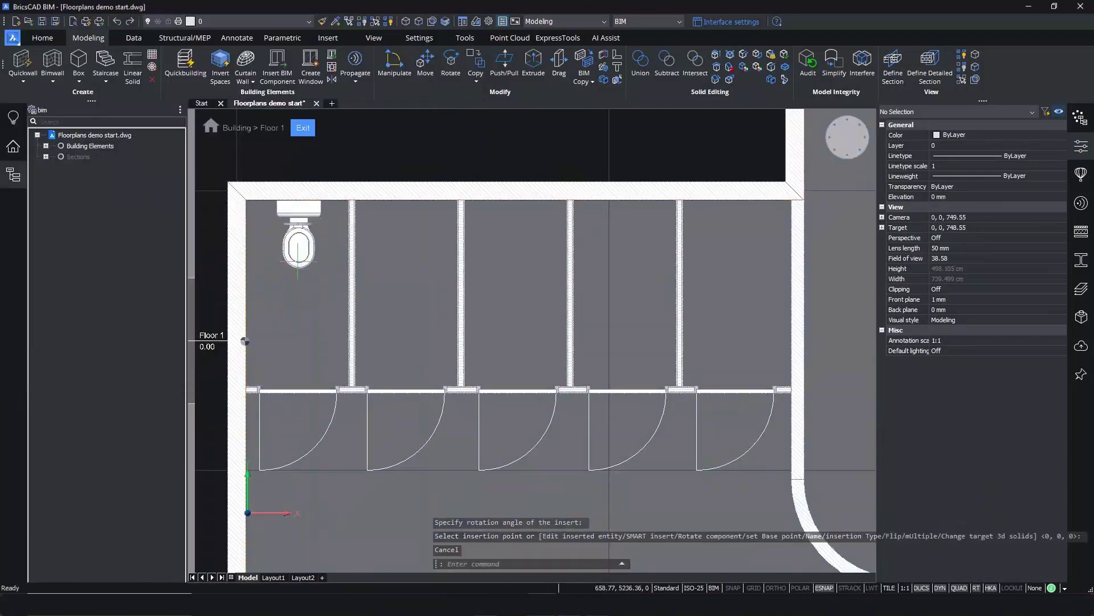
- Copy the toilet from the first cubicle into the other four cubicles with the COPY command
{"action": "key", "text": "Return"}
{"action": "left_click", "coordinate": [298, 245]}
{"action": "type", "text": "copy"}
{"action": "key", "text": "Return"}
{"action": "left_click", "coordinate": [298, 243]}
{"action": "left_click", "coordinate": [408, 244]}
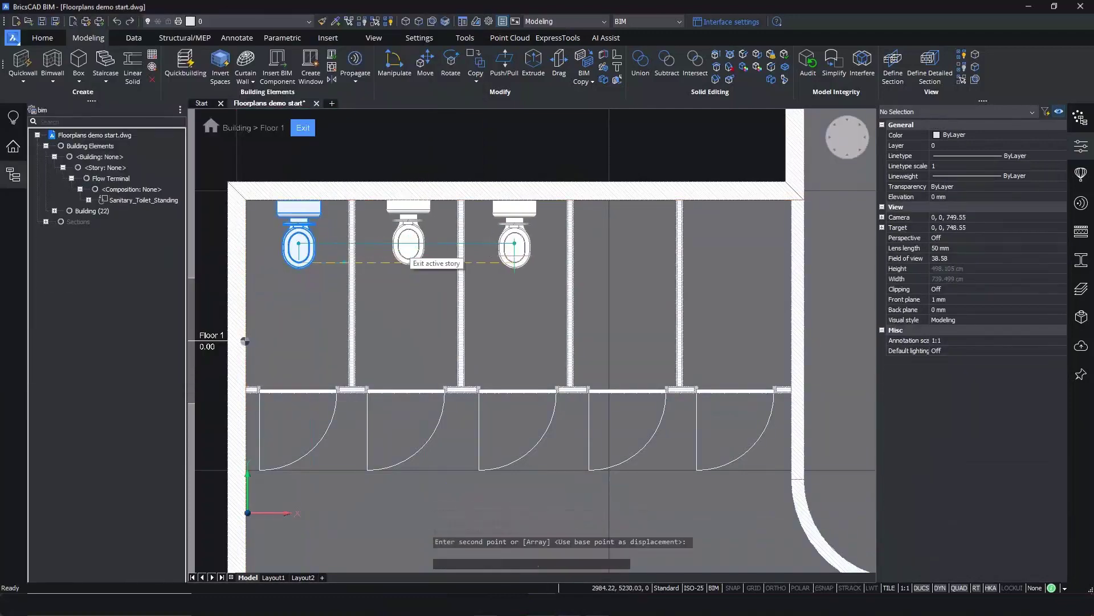
{"action": "left_click", "coordinate": [514, 243]}
{"action": "left_click", "coordinate": [624, 244]}
{"action": "left_click", "coordinate": [733, 244]}
{"action": "key", "text": "Escape"}
- Insert Door SingleSwing 1 in each of three walls around the small corner room: the short partition, the upper interior wall and the exterior side wall
{"action": "scroll", "coordinate": [513, 393], "scroll_direction": "down", "scroll_amount": 4}
{"action": "scroll", "coordinate": [718, 488], "scroll_direction": "up", "scroll_amount": 5}
{"action": "left_click", "coordinate": [277, 63]}
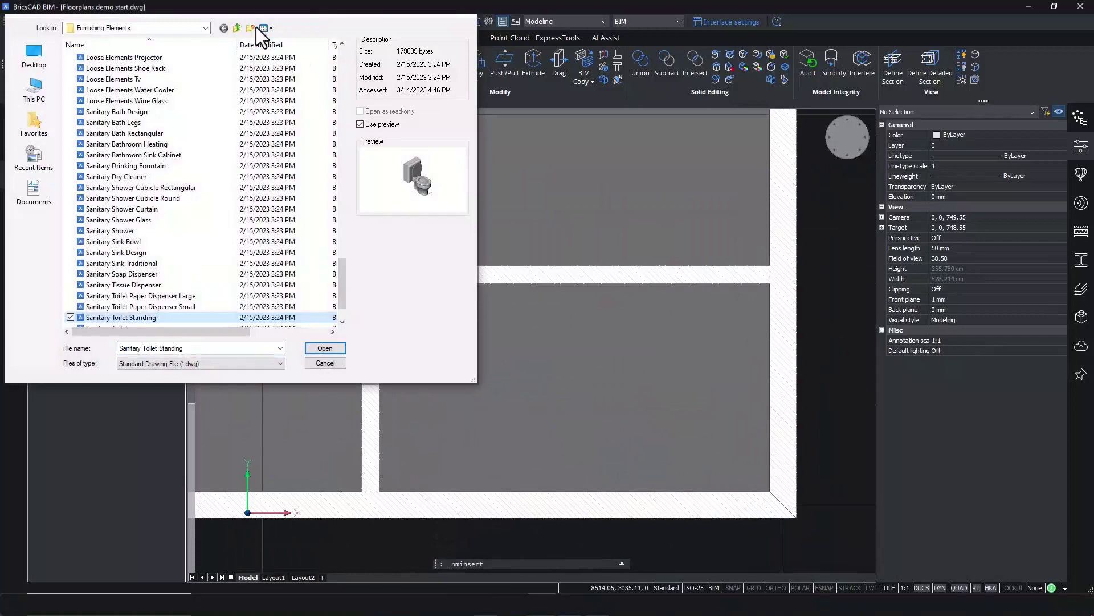
{"action": "left_click", "coordinate": [237, 28]}
{"action": "double_click", "coordinate": [118, 79]}
{"action": "double_click", "coordinate": [126, 206]}
{"action": "left_click", "coordinate": [363, 343]}
{"action": "left_click", "coordinate": [516, 284]}
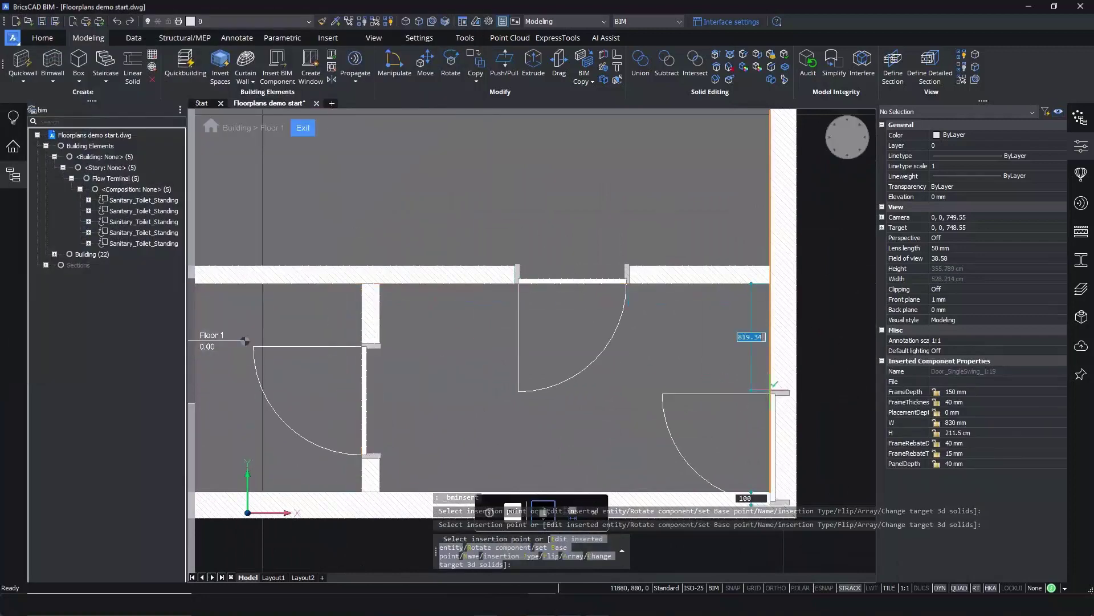
{"action": "left_click", "coordinate": [776, 387]}
{"action": "key", "text": "Escape"}
{"action": "key", "text": "Escape"}
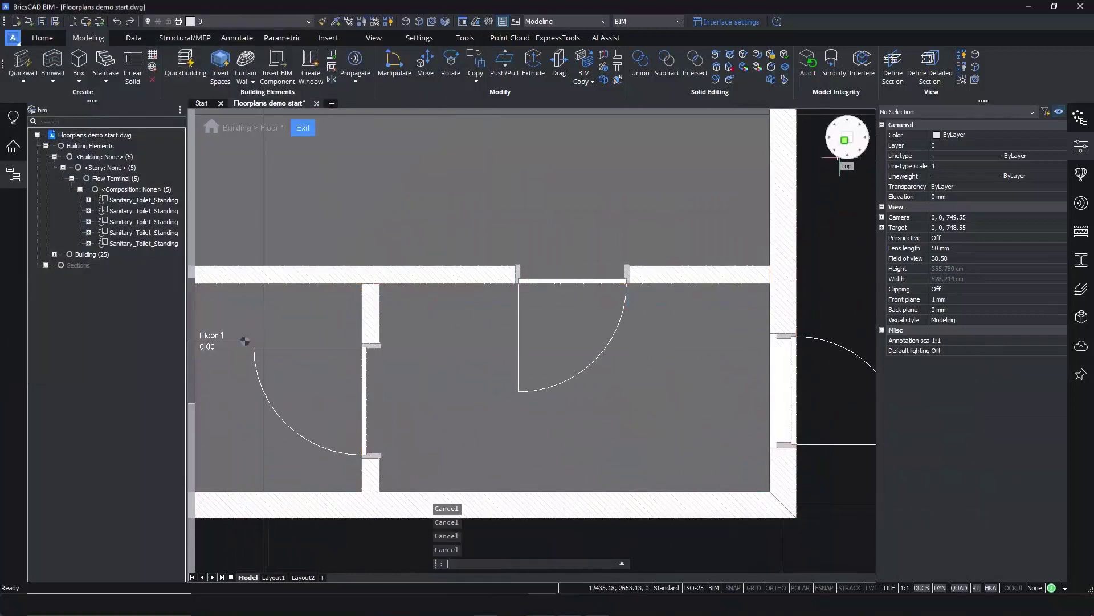
- Raise the Floor 1 cut height in an isometric view to show the full walls, and return to the top view
{"action": "left_click", "coordinate": [845, 140]}
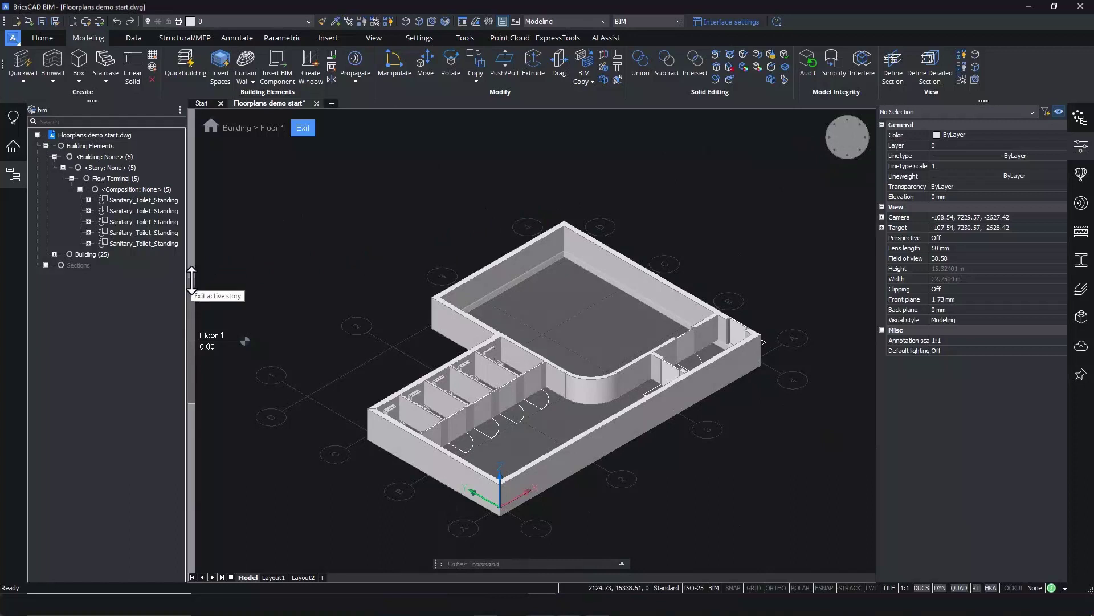
{"action": "left_click_drag", "start_coordinate": [191, 277], "coordinate": [193, 241]}
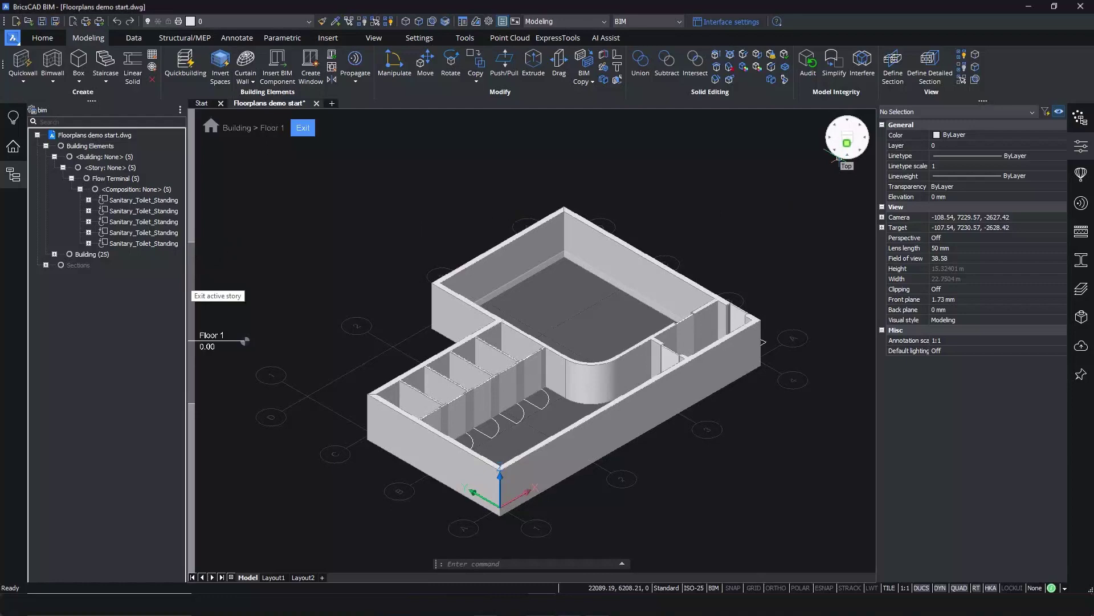
{"action": "left_click", "coordinate": [838, 156]}
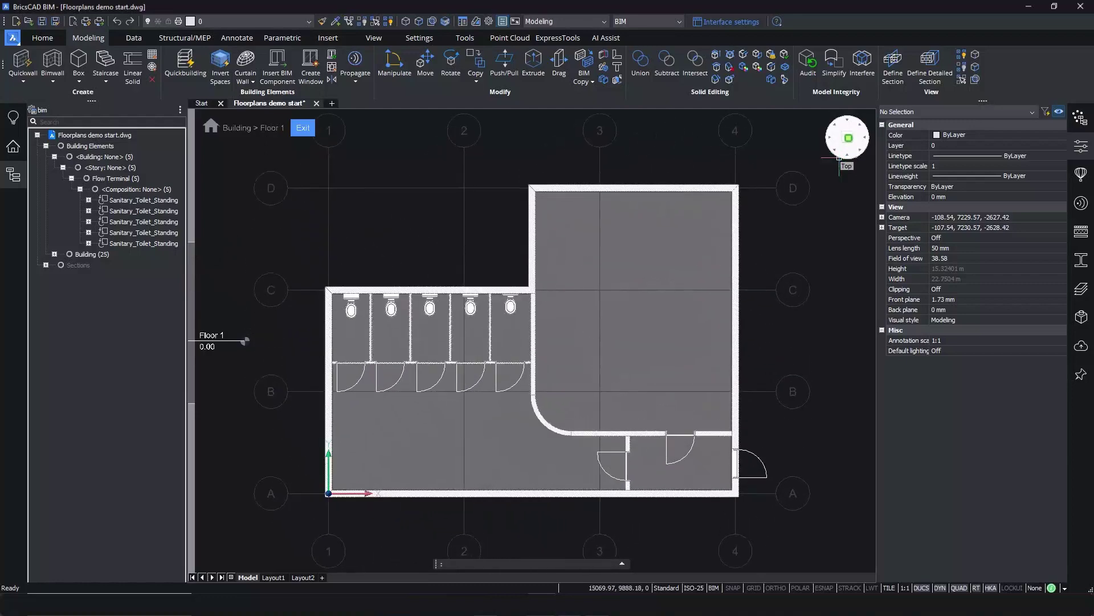
- Insert four Window 1x1 components from the Windows library along the lower exterior wall on grid line A
{"action": "left_click", "coordinate": [271, 65]}
{"action": "left_click", "coordinate": [223, 28]}
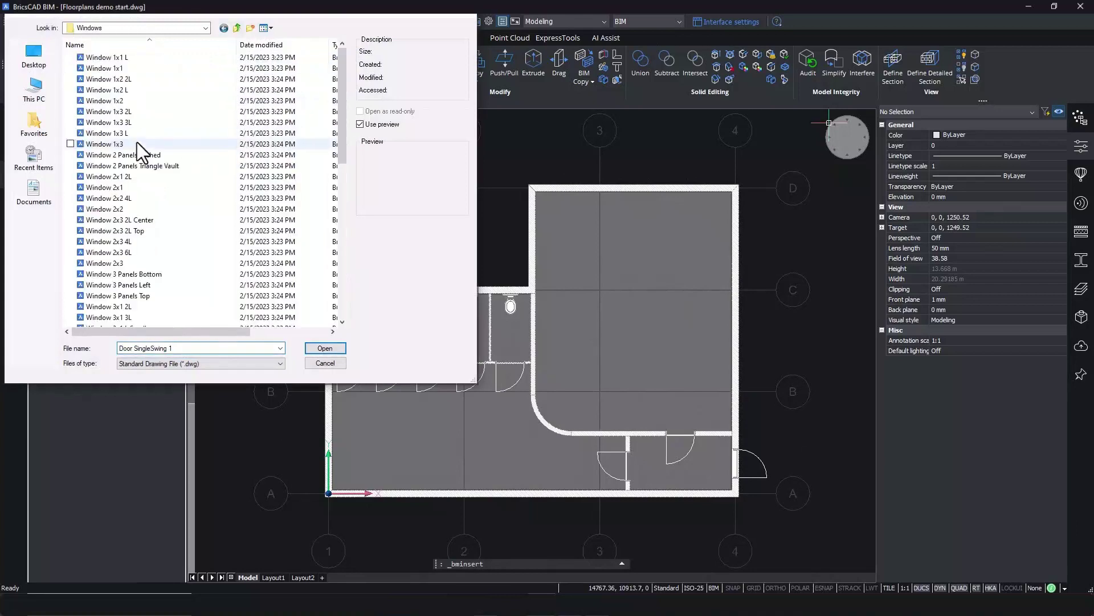
{"action": "left_click", "coordinate": [104, 68]}
{"action": "key", "text": "Return"}
{"action": "scroll", "coordinate": [395, 507], "scroll_direction": "up", "scroll_amount": 3}
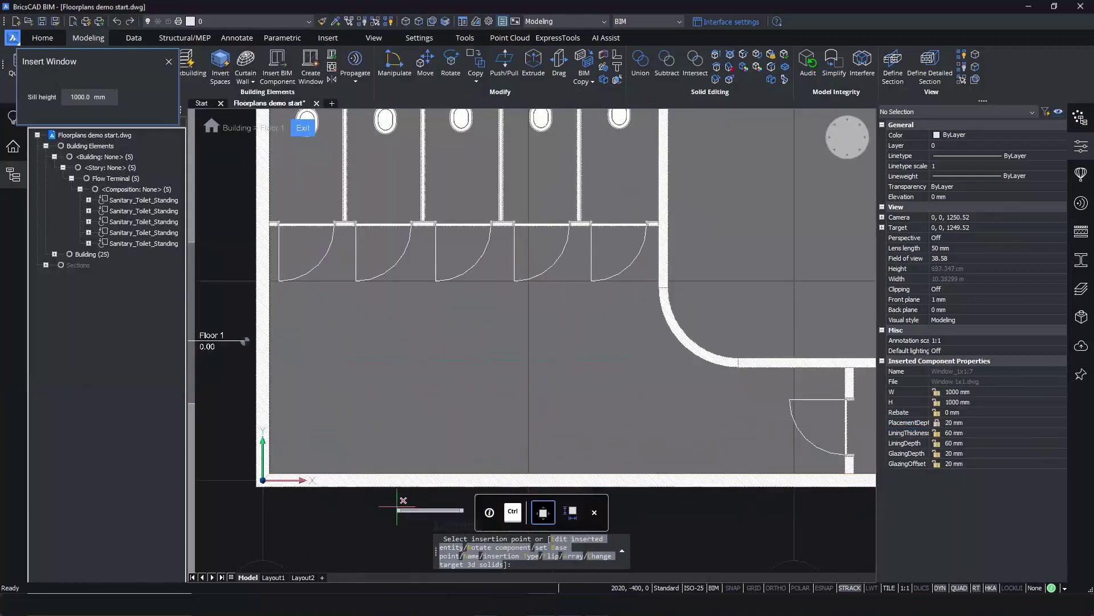
{"action": "middle_click_drag", "start_coordinate": [418, 460], "coordinate": [280, 433]}
{"action": "left_click", "coordinate": [338, 465]}
{"action": "left_click", "coordinate": [487, 465]}
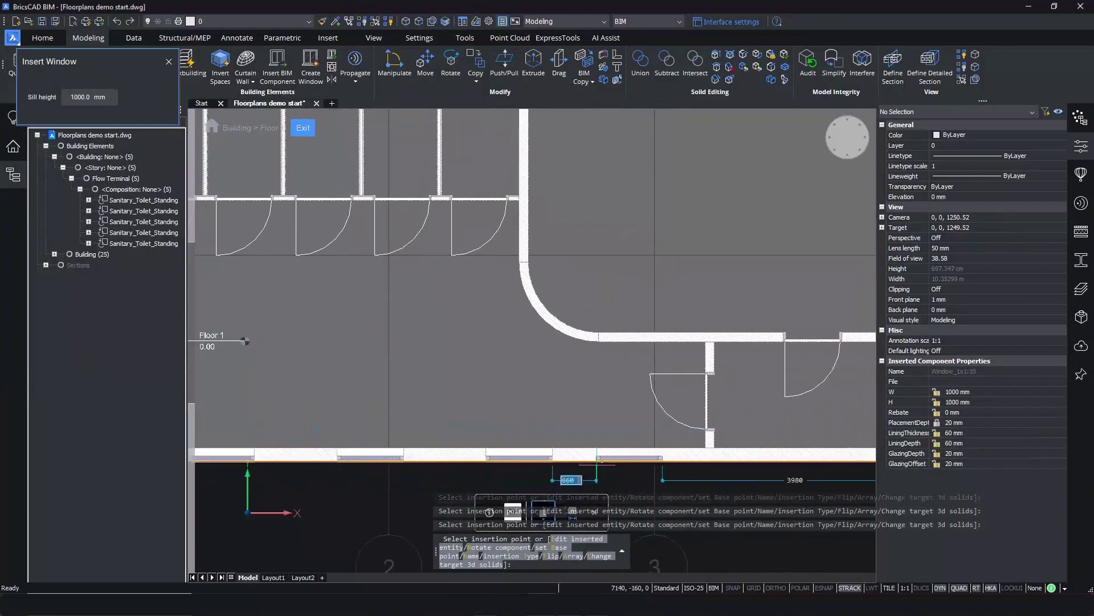
{"action": "middle_click_drag", "start_coordinate": [678, 466], "coordinate": [475, 466]}
{"action": "left_click", "coordinate": [570, 465]}
- Insert three 1x1 windows in the large room's exterior wall along grid line 4
{"action": "middle_click_drag", "start_coordinate": [735, 282], "coordinate": [739, 421]}
{"action": "left_click", "coordinate": [673, 363]}
{"action": "scroll", "coordinate": [740, 421], "scroll_direction": "down", "scroll_amount": 2}
{"action": "left_click", "coordinate": [689, 391]}
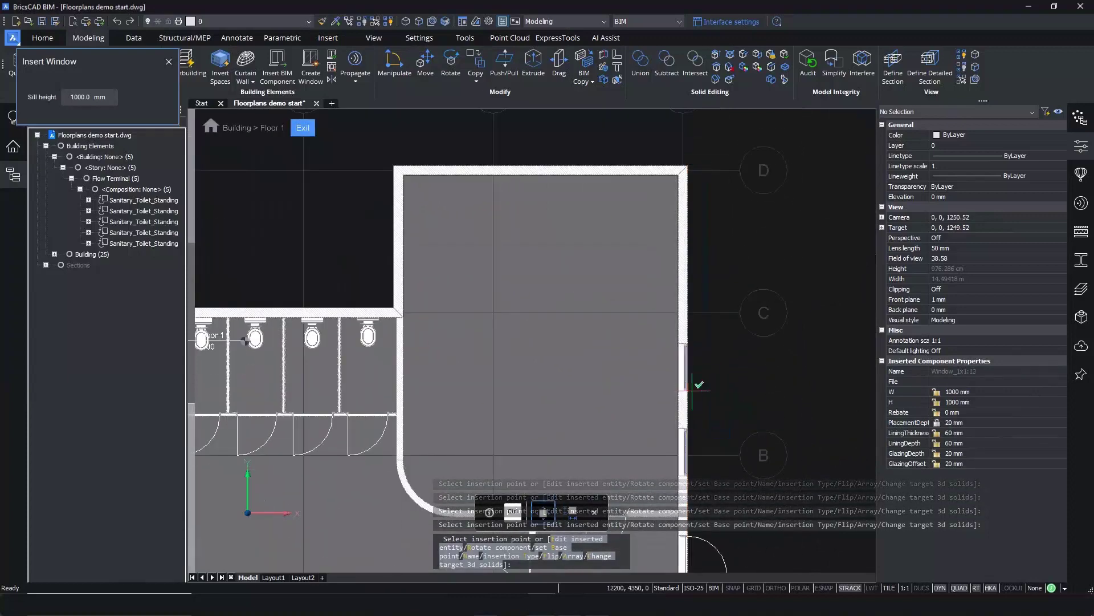
{"action": "left_click", "coordinate": [689, 282]}
- Insert two 1x1 windows in the upper wall on grid line D and one in each of the two left-hand exterior walls
{"action": "left_click", "coordinate": [610, 163]}
{"action": "left_click", "coordinate": [500, 164]}
{"action": "scroll", "coordinate": [735, 186], "scroll_direction": "down", "scroll_amount": 1}
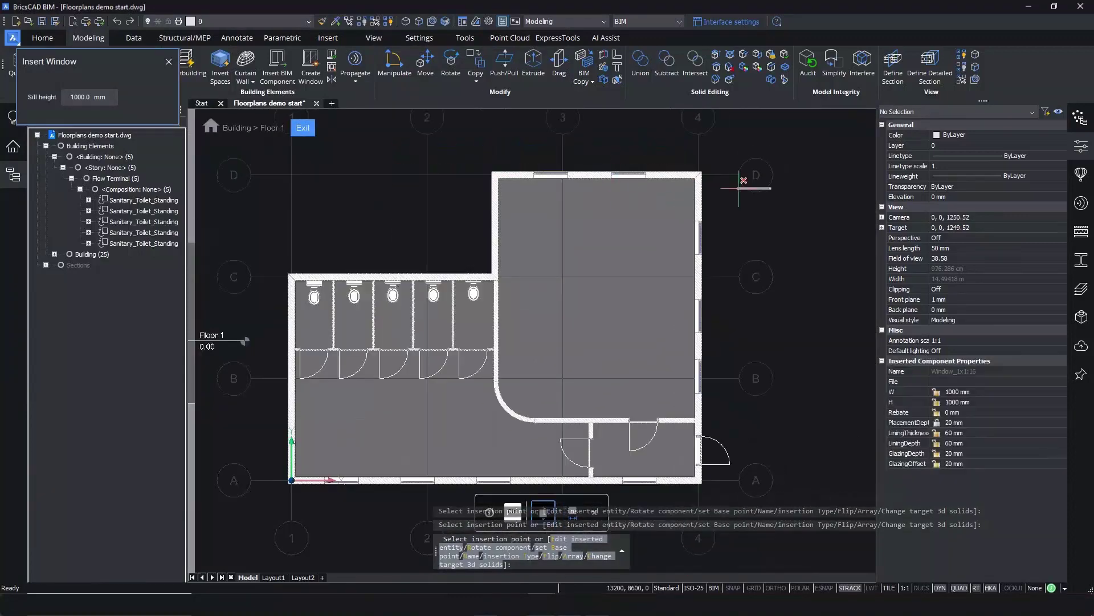
{"action": "left_click", "coordinate": [491, 209]}
{"action": "middle_click_drag", "start_coordinate": [491, 210], "coordinate": [591, 156]}
{"action": "left_click", "coordinate": [390, 383]}
- Set the width of the window being inserted to 600 mm
{"action": "scroll", "coordinate": [411, 223], "scroll_direction": "up", "scroll_amount": 4}
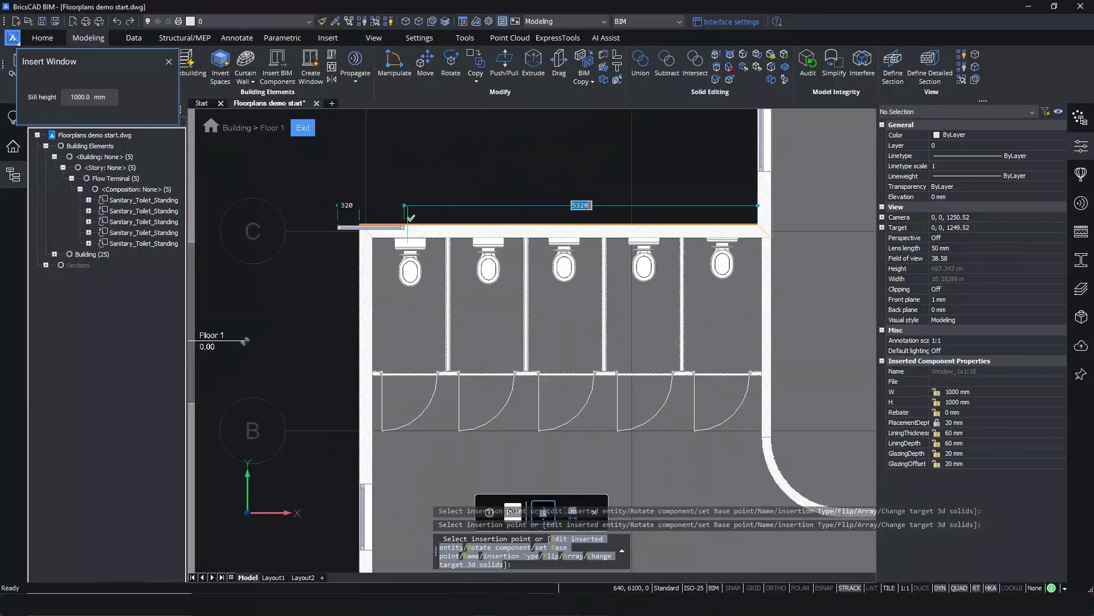
{"action": "key", "text": "ctrl"}
{"action": "key", "text": "Tab"}
{"action": "type", "text": "600"}
{"action": "key", "text": "Return"}
{"action": "key", "text": "ctrl"}
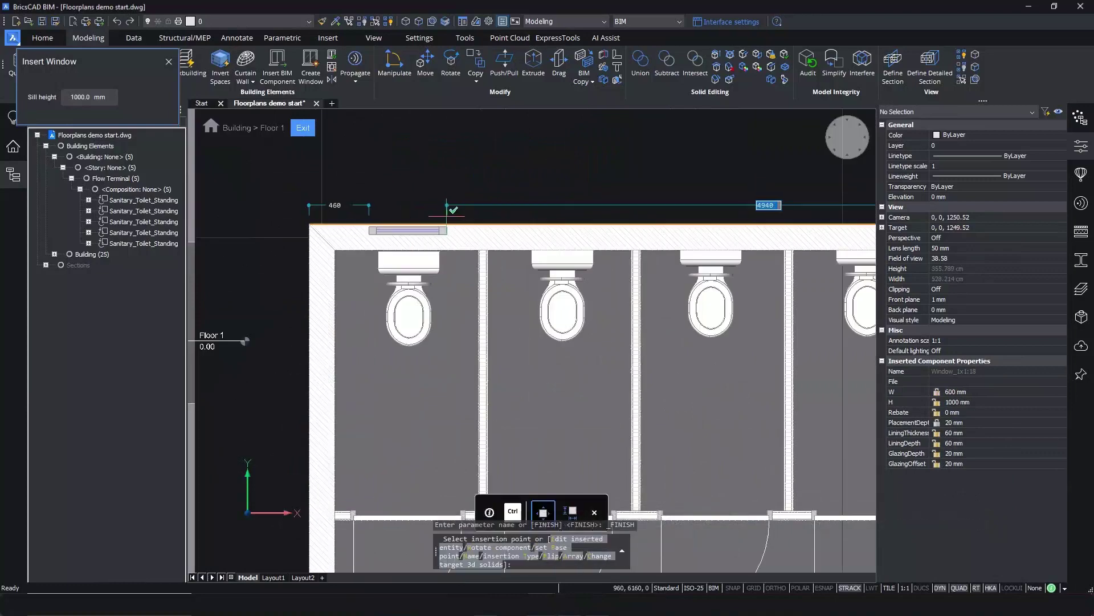
- Place a 600 mm window in the exterior wall behind each of the five toilets and exit the Floor 1 story
{"action": "left_click", "coordinate": [447, 219]}
{"action": "left_click", "coordinate": [597, 218]}
{"action": "left_click", "coordinate": [745, 218]}
{"action": "middle_click_drag", "start_coordinate": [746, 217], "coordinate": [441, 216]}
{"action": "left_click", "coordinate": [598, 216]}
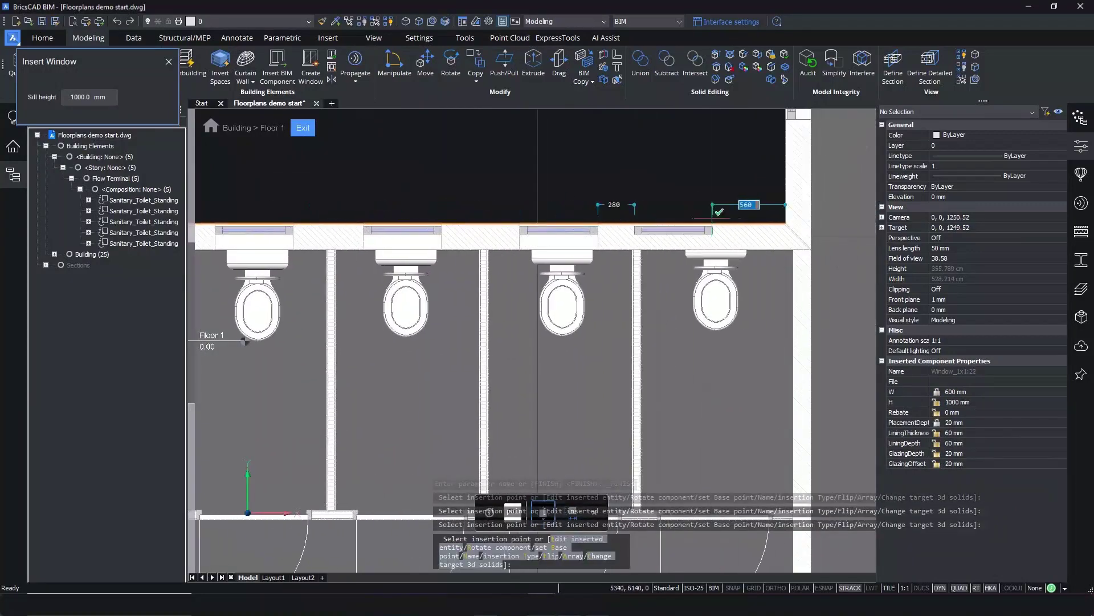
{"action": "left_click", "coordinate": [751, 216]}
{"action": "key", "text": "Escape"}
{"action": "left_click", "coordinate": [835, 150]}
{"action": "left_click", "coordinate": [303, 124]}
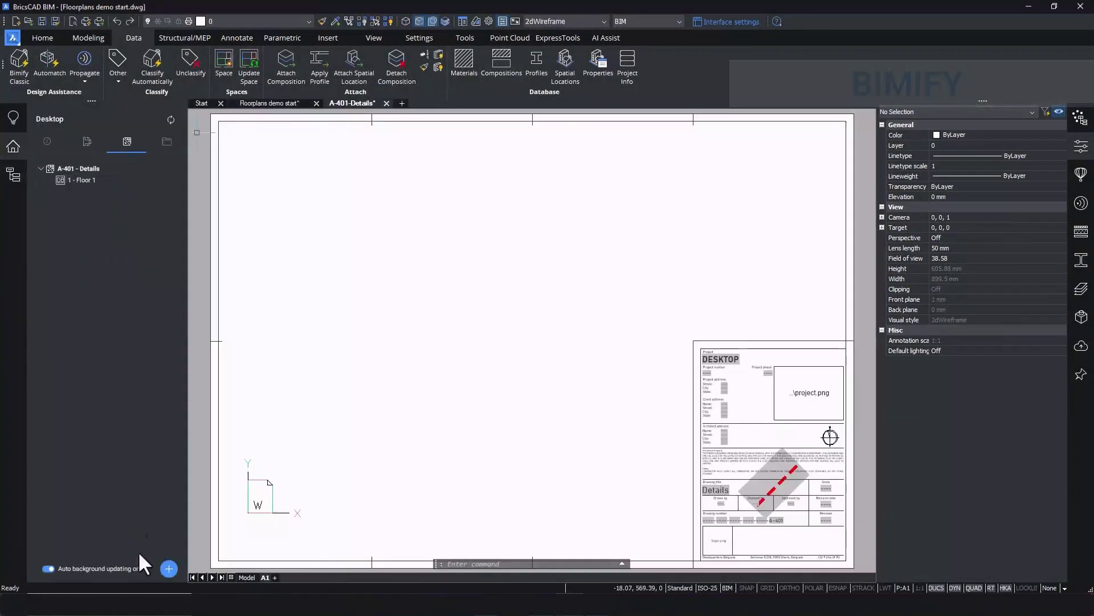
- Create a new sheet from scratch with prefix A-1, number 03 and title Floorplan, using the A1 layout of the Sheet-metric template
{"action": "left_click", "coordinate": [163, 563]}
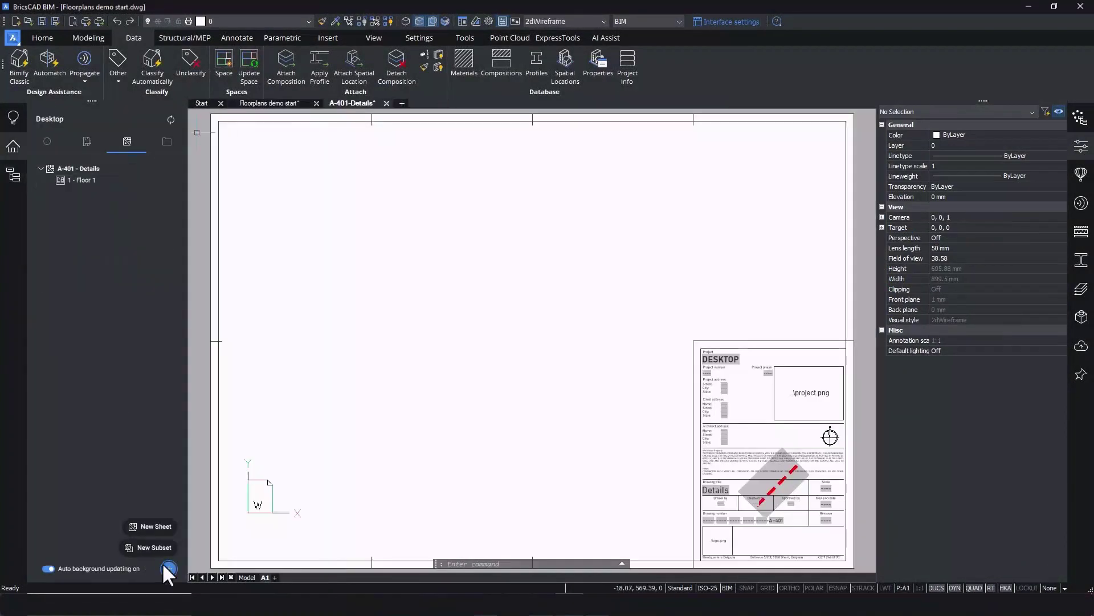
{"action": "left_click", "coordinate": [167, 526]}
{"action": "left_click", "coordinate": [453, 283]}
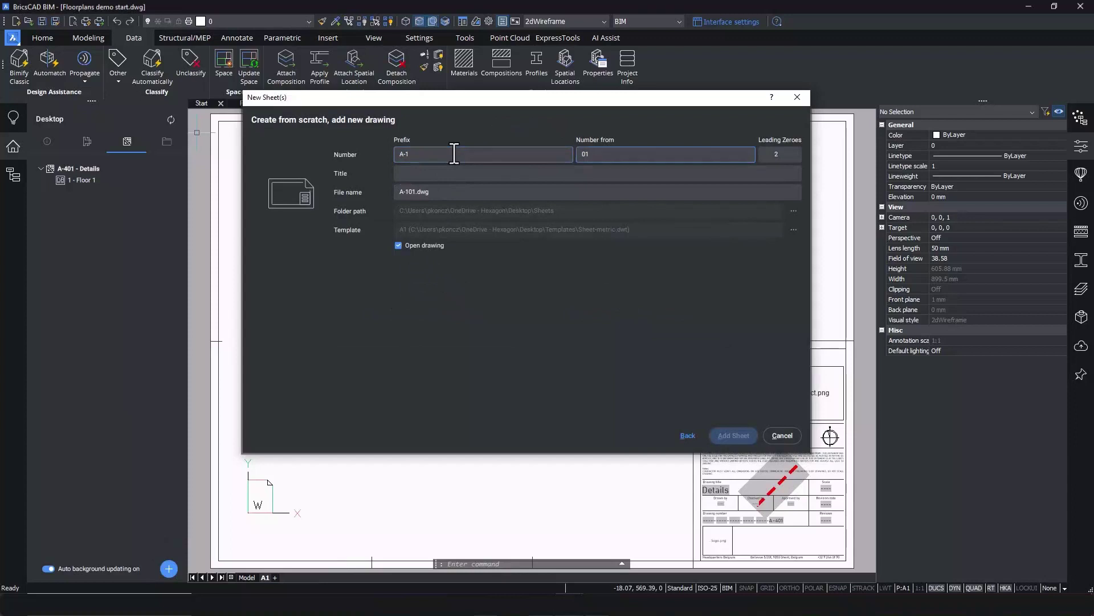
{"action": "key", "text": "Tab"}
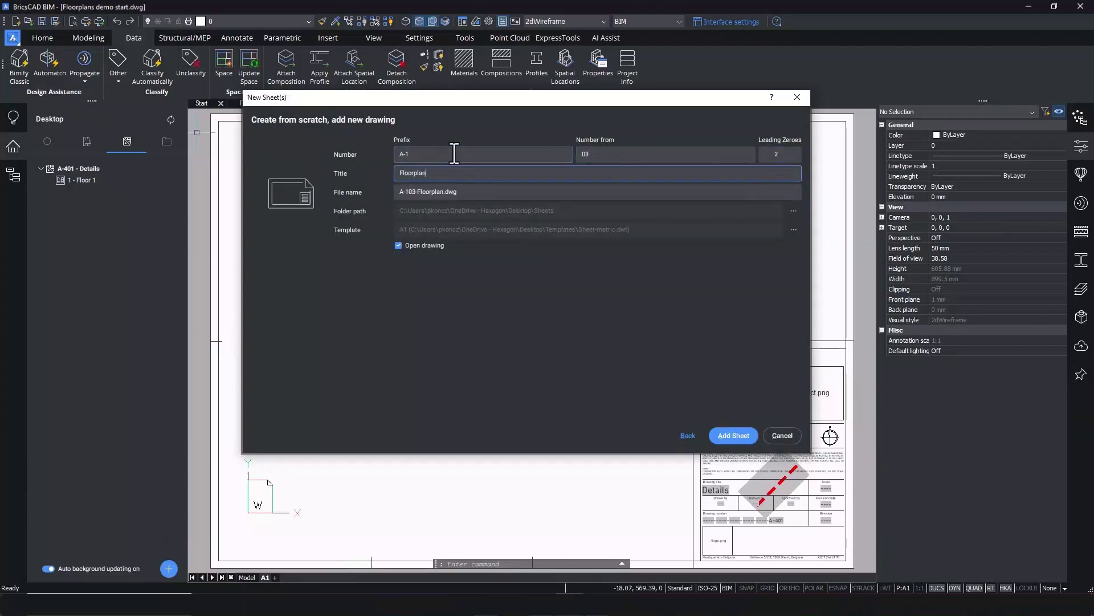
{"action": "left_click", "coordinate": [792, 230]}
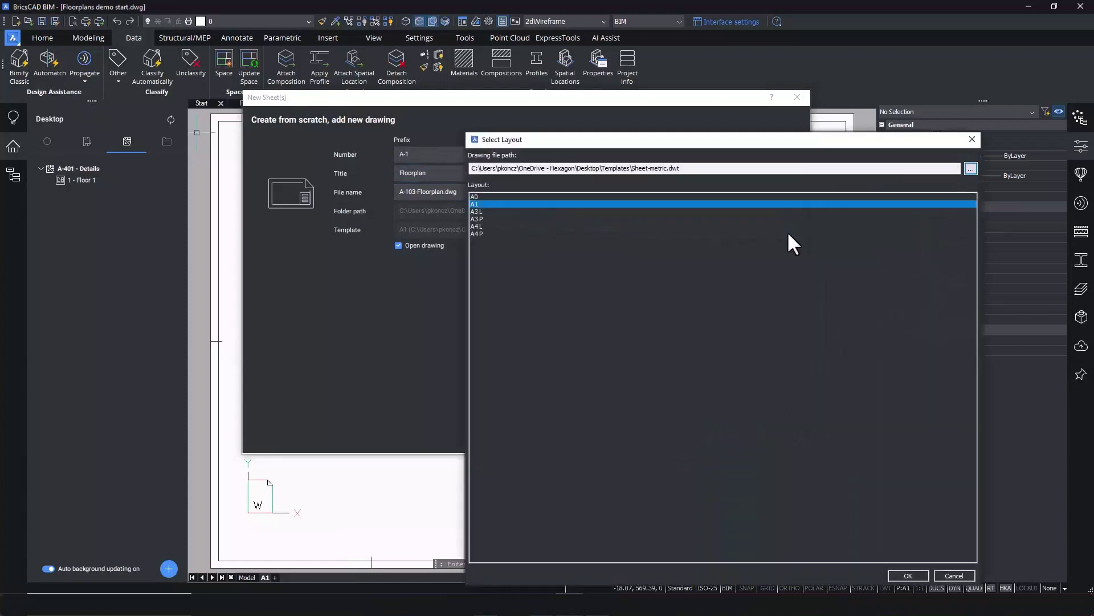
{"action": "left_click", "coordinate": [908, 576]}
{"action": "left_click", "coordinate": [741, 432]}
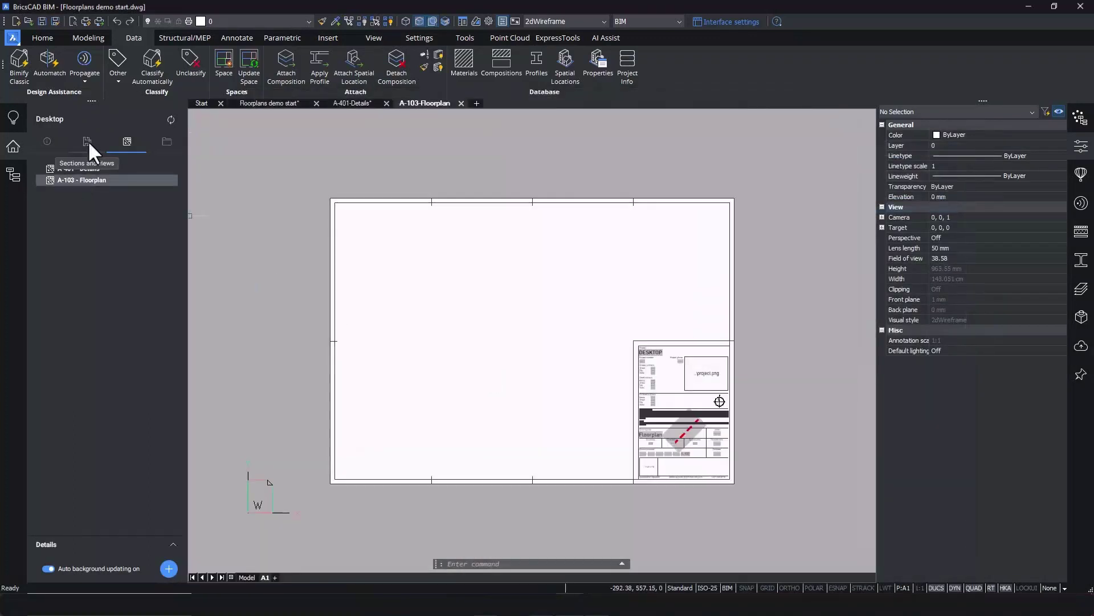
- Place the Floor 1 floor plan view on the A-103 Floorplan sheet
{"action": "left_click", "coordinate": [87, 142]}
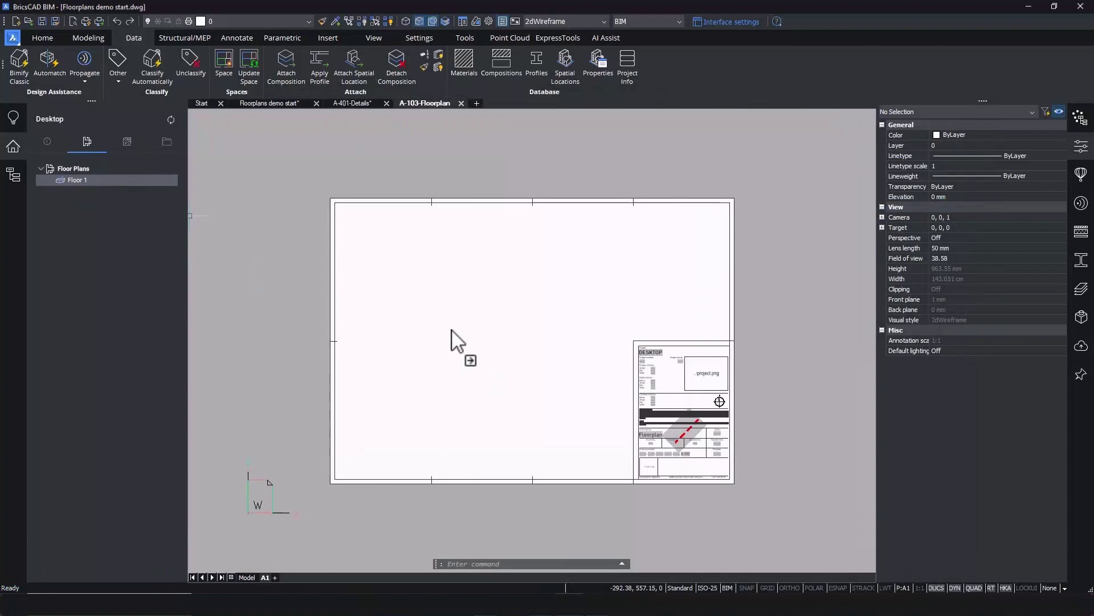
{"action": "left_click_drag", "start_coordinate": [458, 342], "coordinate": [467, 348]}
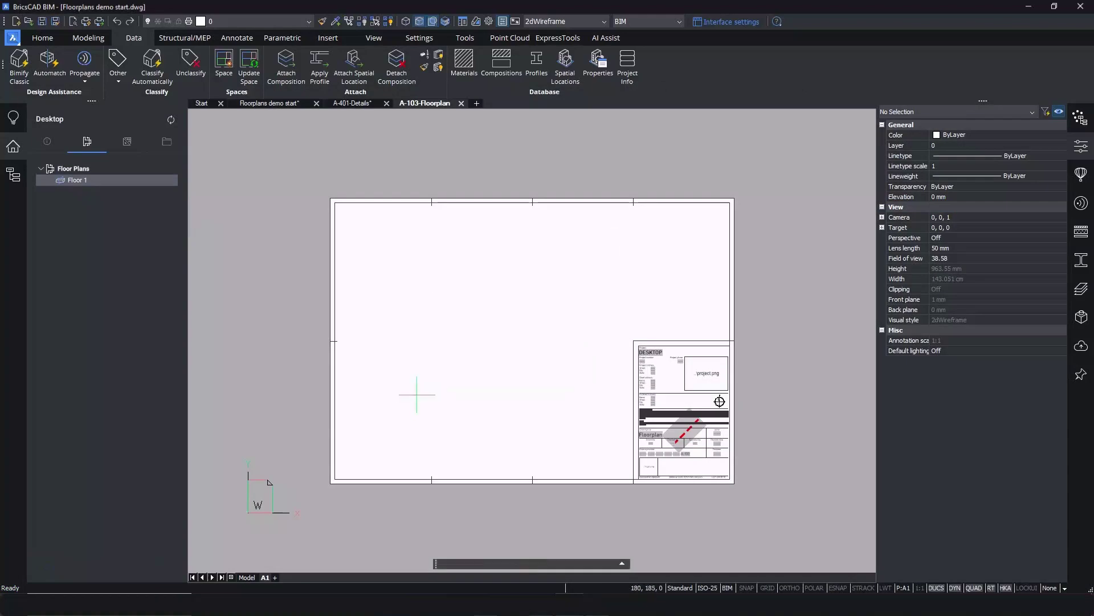
{"action": "scroll", "coordinate": [486, 347], "scroll_direction": "up", "scroll_amount": 4}
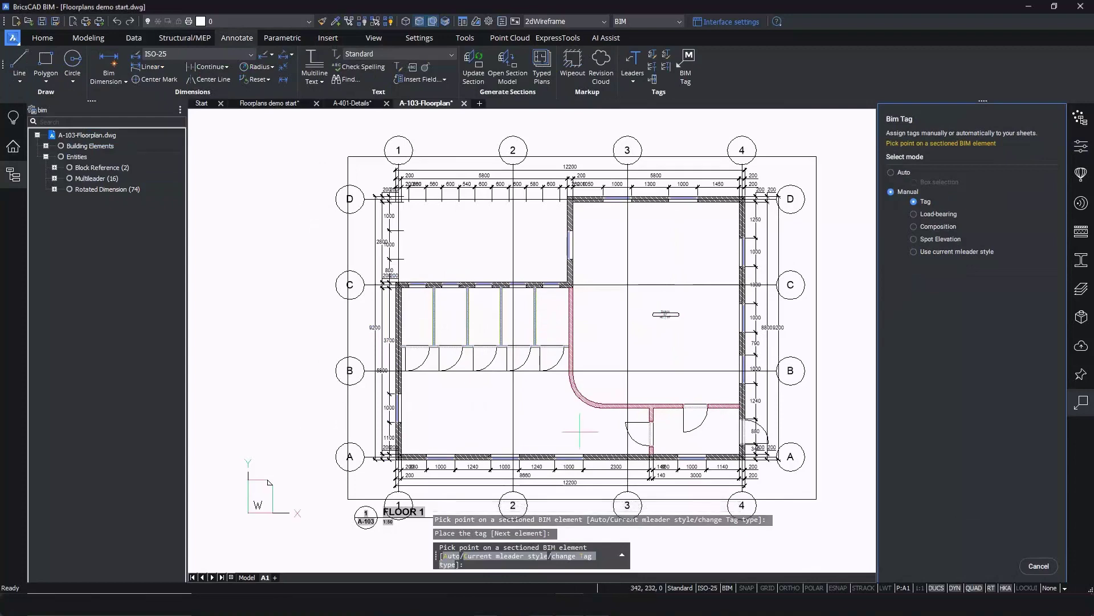
- Manually place space tags in the washroom area, the small entrance room and each of the five toilet cubicles
{"action": "scroll", "coordinate": [630, 305], "scroll_direction": "up", "scroll_amount": 3}
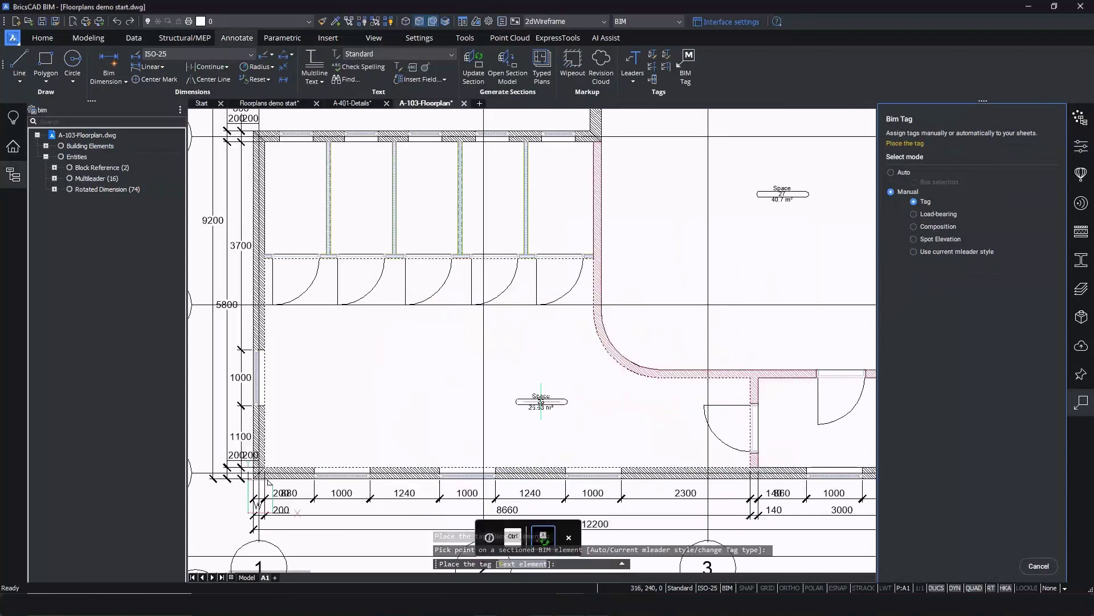
{"action": "scroll", "coordinate": [629, 305], "scroll_direction": "up", "scroll_amount": 2}
{"action": "middle_click_drag", "start_coordinate": [516, 294], "coordinate": [641, 299]}
{"action": "double_click", "coordinate": [642, 298]}
{"action": "double_click", "coordinate": [560, 300]}
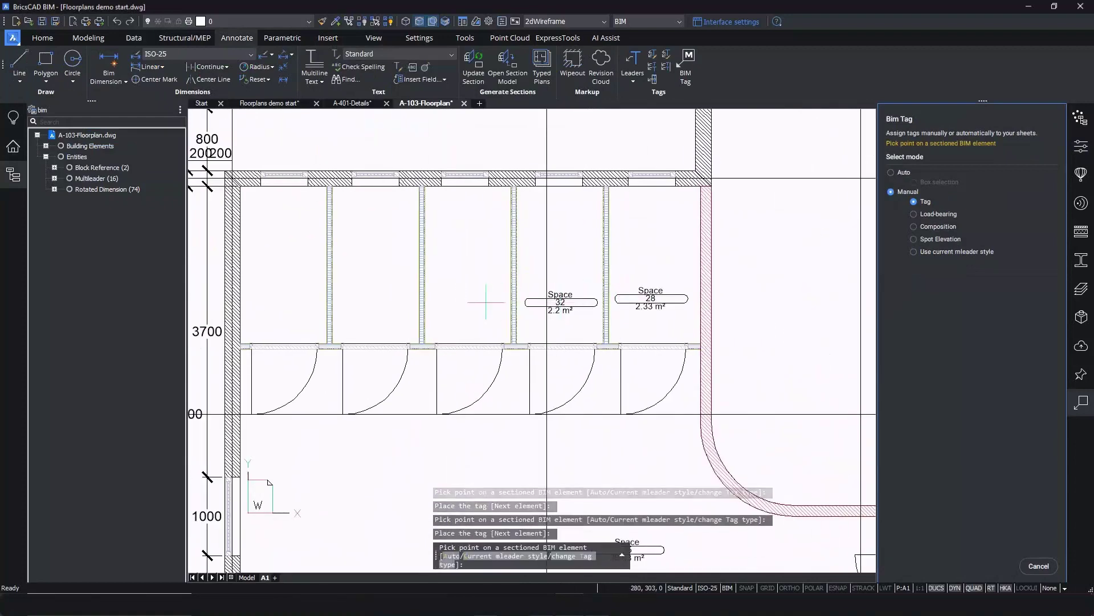
{"action": "double_click", "coordinate": [470, 301]}
{"action": "middle_click_drag", "start_coordinate": [407, 299], "coordinate": [506, 296]}
{"action": "double_click", "coordinate": [478, 298]}
{"action": "left_click", "coordinate": [384, 299]}
{"action": "left_click", "coordinate": [383, 299]}
{"action": "scroll", "coordinate": [384, 298], "scroll_direction": "down", "scroll_amount": 2}
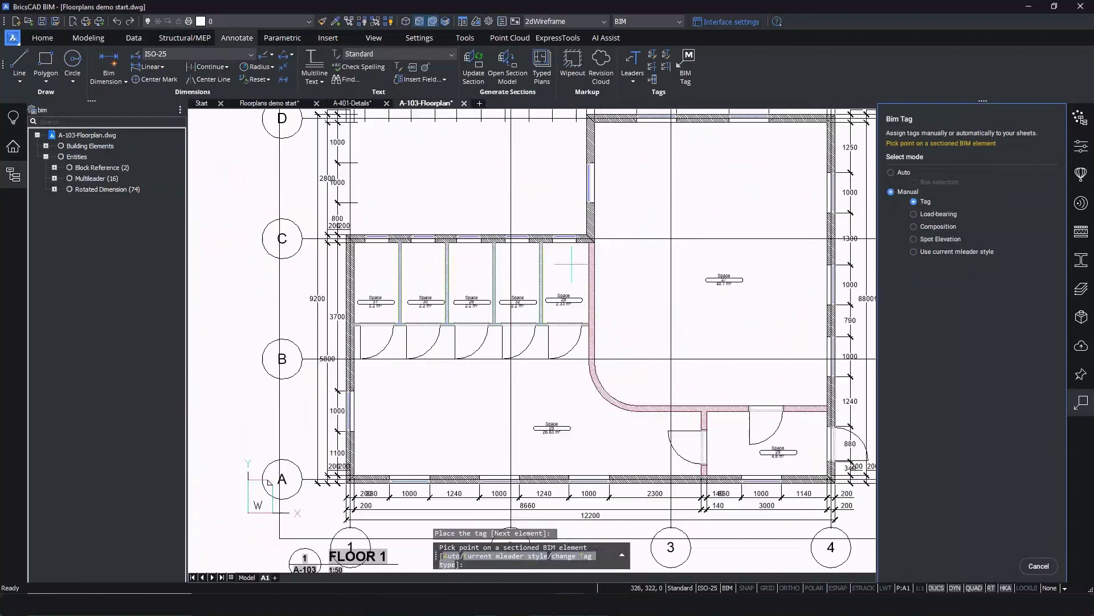
- Place spot elevation tags in the large room and the washroom area, and finish tagging
{"action": "left_click", "coordinate": [914, 240]}
{"action": "left_click", "coordinate": [722, 334]}
{"action": "left_click", "coordinate": [722, 333]}
{"action": "left_click", "coordinate": [432, 428]}
{"action": "left_click", "coordinate": [432, 428]}
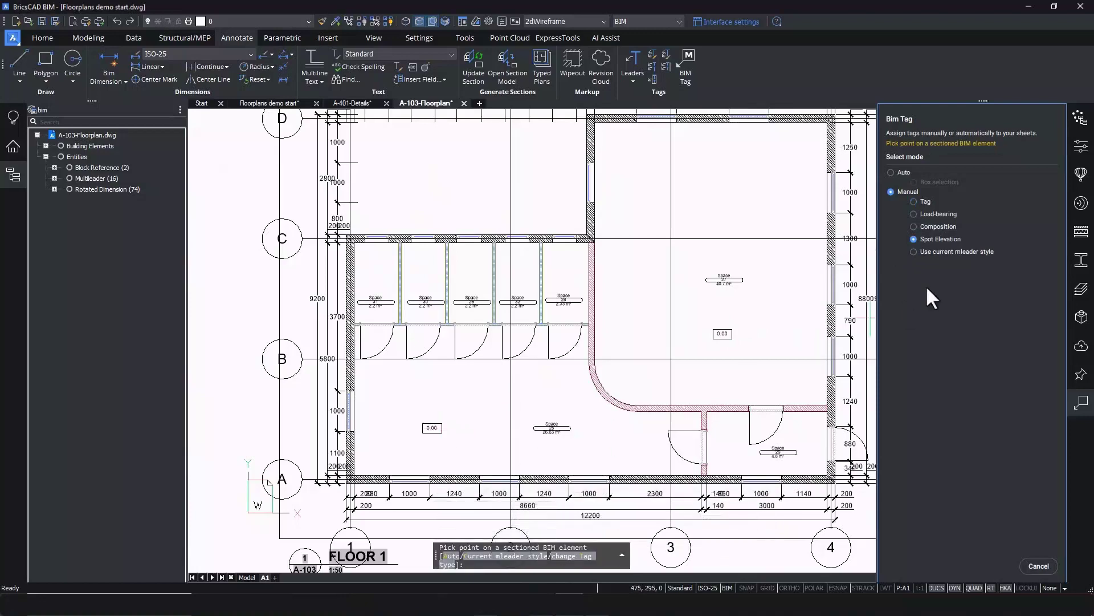
{"action": "key", "text": "Escape"}
{"action": "key", "text": "Escape"}
{"action": "scroll", "coordinate": [527, 260], "scroll_direction": "down", "scroll_amount": 4}
{"action": "scroll", "coordinate": [615, 206], "scroll_direction": "up", "scroll_amount": 2}
{"action": "mouse_move", "coordinate": [616, 206]}
{"action": "middle_mouse_down"}
{"action": "mouse_move", "coordinate": [590, 232]}
{"action": "mouse_move", "coordinate": [618, 224]}
{"action": "middle_mouse_up"}
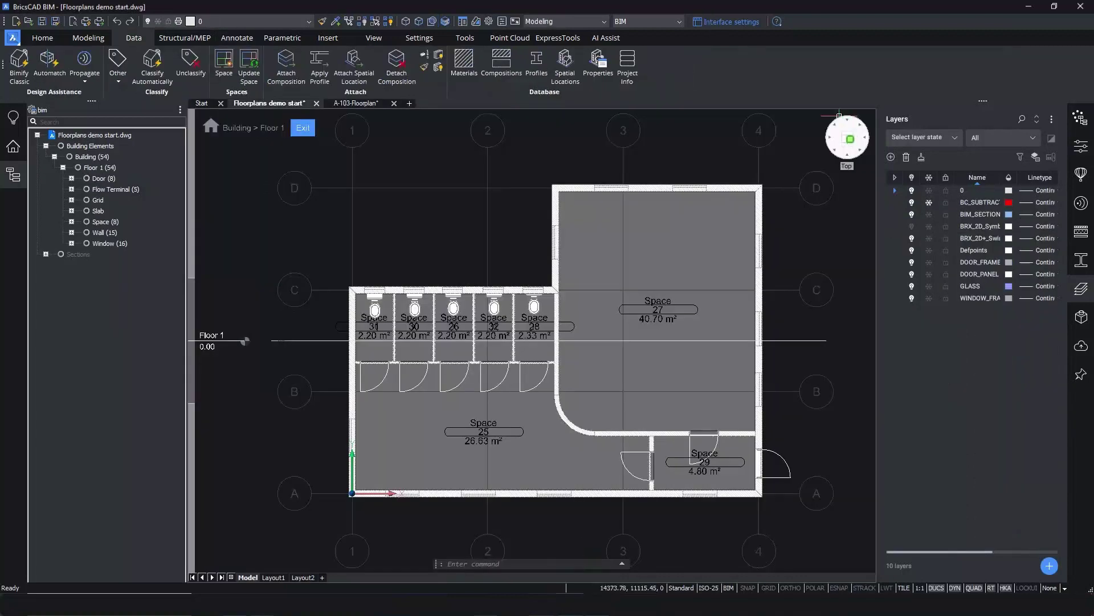
- In the Floor 1 model, move the entrance room's door partition 700 mm toward grid line 3 and update all spaces
{"action": "scroll", "coordinate": [715, 502], "scroll_direction": "up", "scroll_amount": 6}
{"action": "middle_click_drag", "start_coordinate": [530, 311], "coordinate": [579, 337]}
{"action": "left_click", "coordinate": [520, 302]}
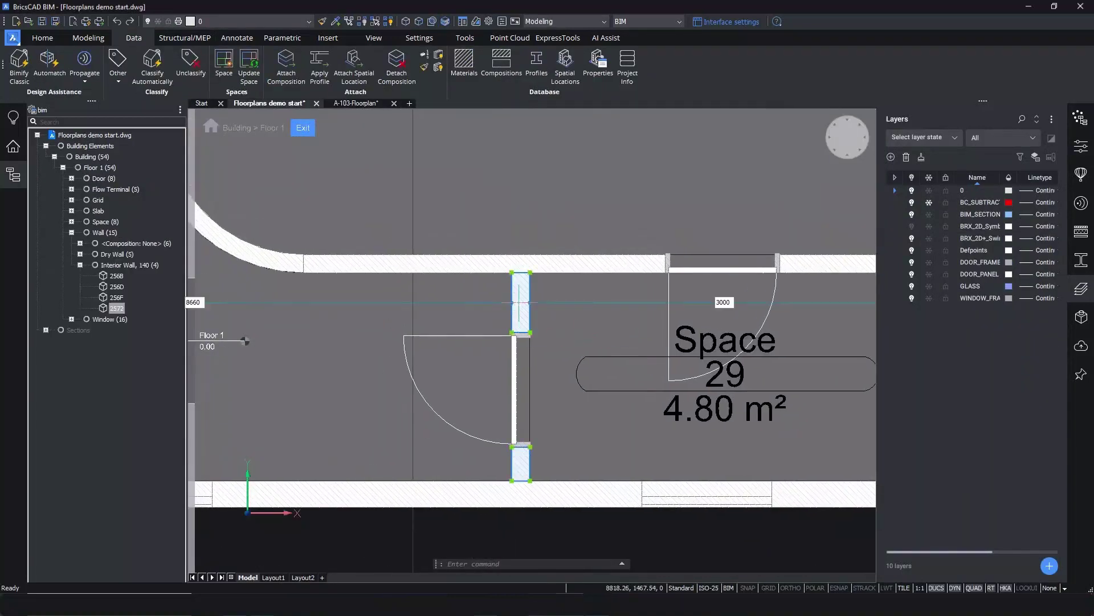
{"action": "type", "text": "m"}
{"action": "key", "text": "Return"}
{"action": "left_click", "coordinate": [521, 289]}
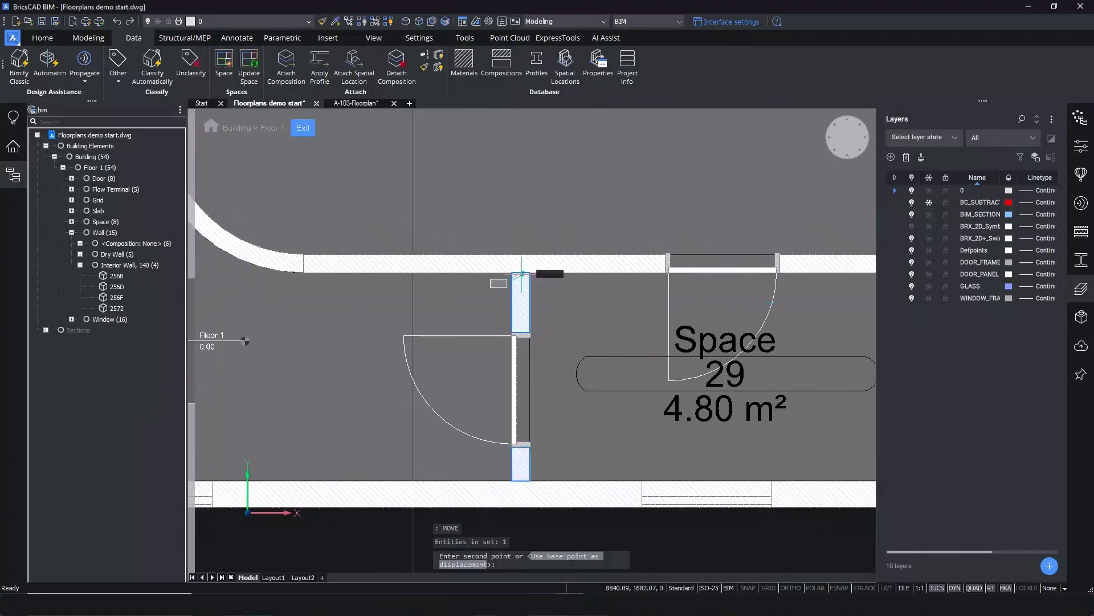
{"action": "type", "text": "700"}
{"action": "key", "text": "Tab"}
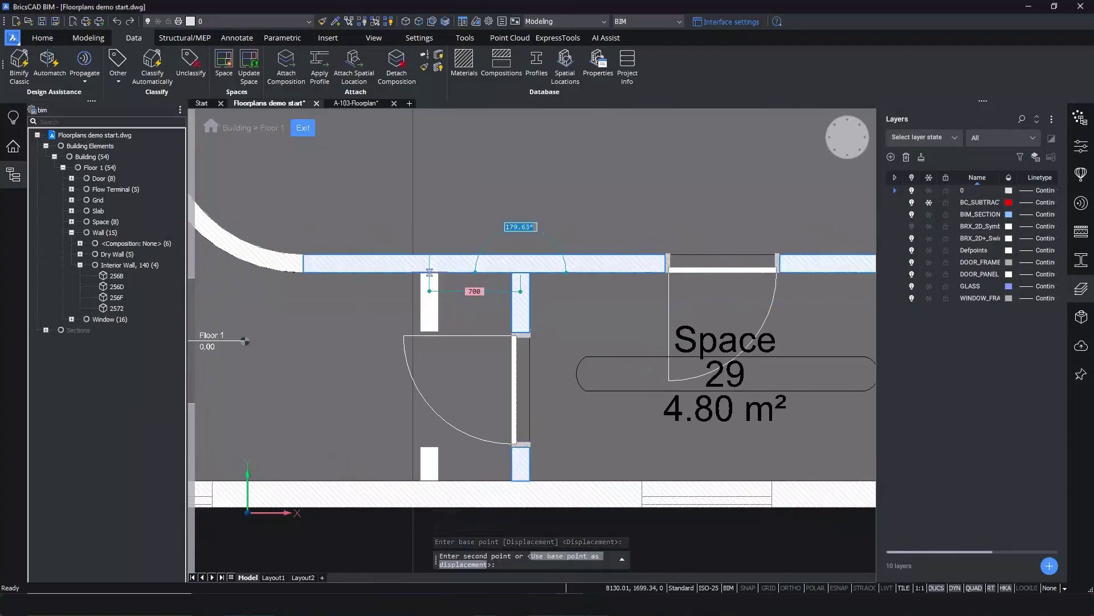
{"action": "key", "text": "Return"}
{"action": "key", "text": "Escape"}
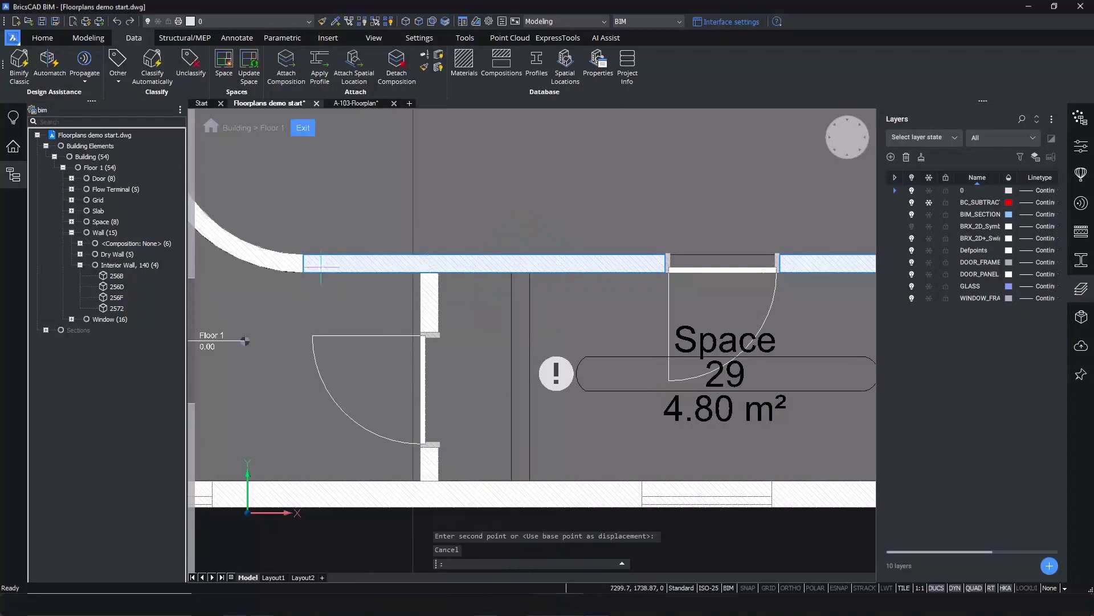
{"action": "left_click", "coordinate": [101, 221]}
{"action": "left_click", "coordinate": [249, 67]}
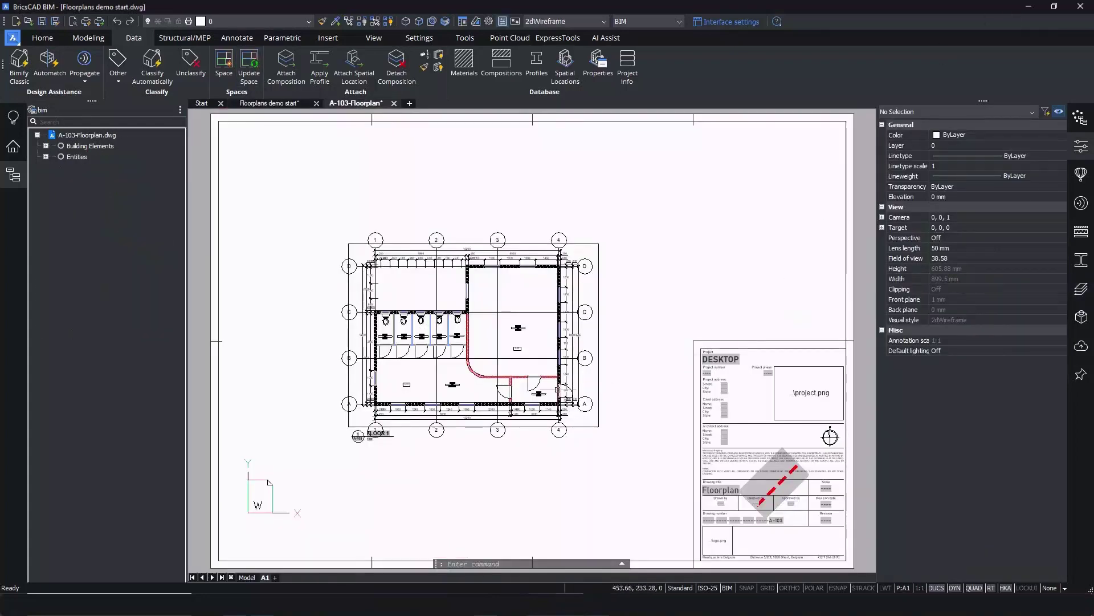
- Select the Floor 1 viewport on the A-103 Floorplan sheet
{"action": "scroll", "coordinate": [499, 369], "scroll_direction": "up", "scroll_amount": 5}
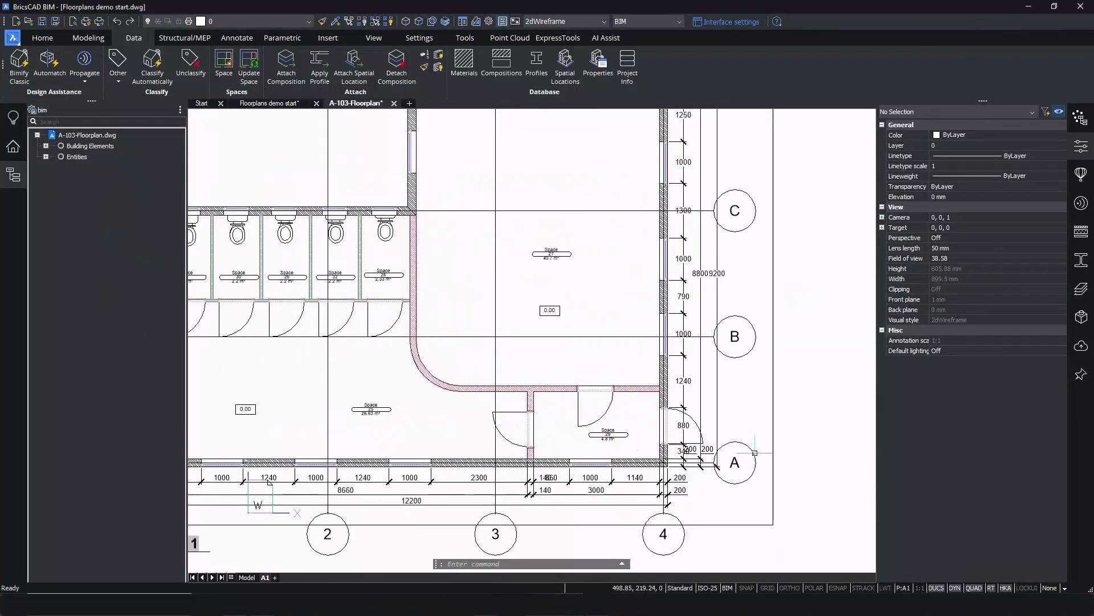
{"action": "left_click", "coordinate": [774, 437]}
{"action": "left_click", "coordinate": [853, 444]}
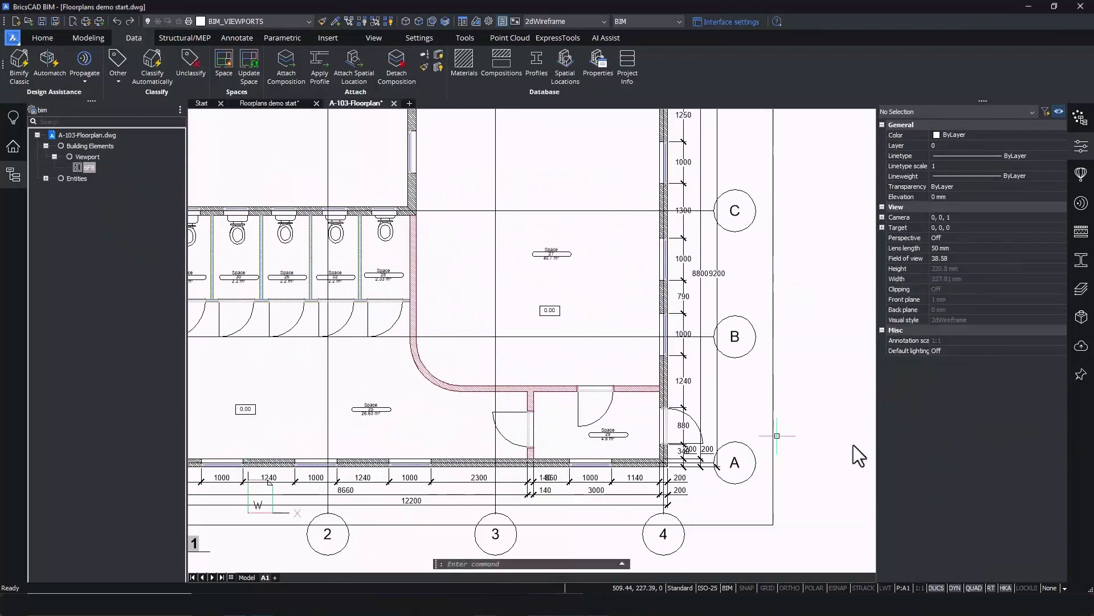